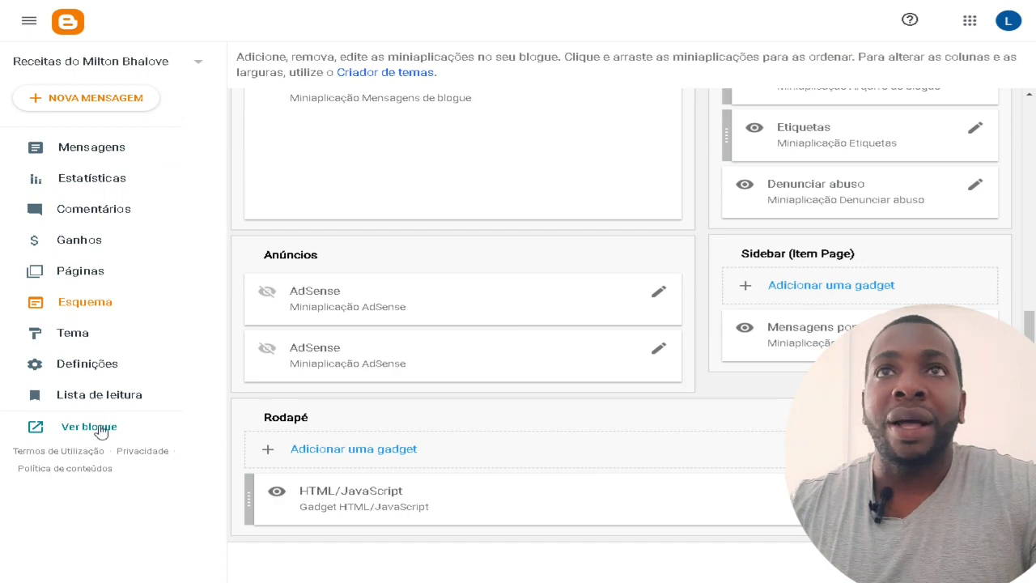
Open the published blog and examine the credit line at the foot of the page.
left_click(101, 428)
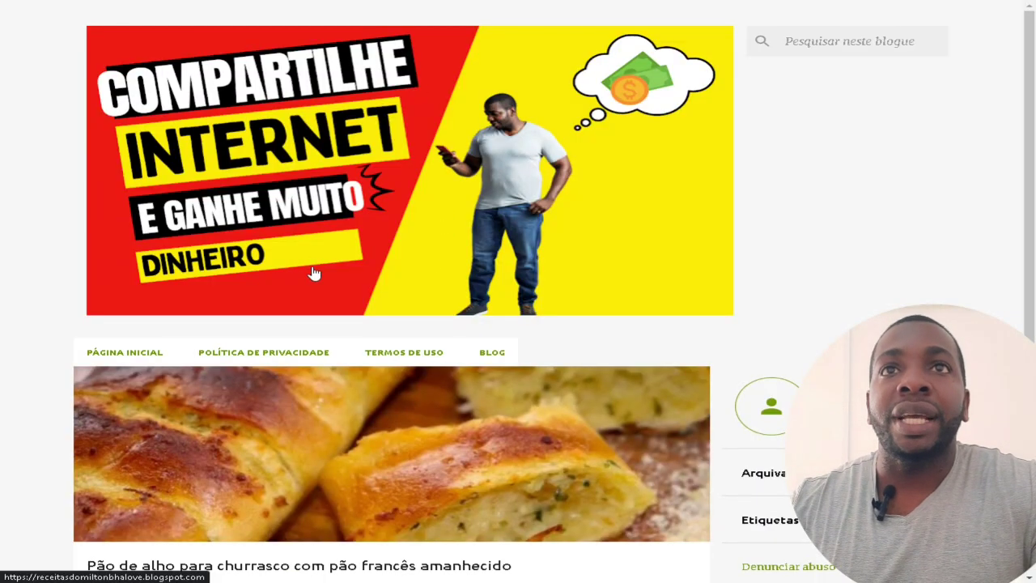
scroll(382, 219, "down", 3)
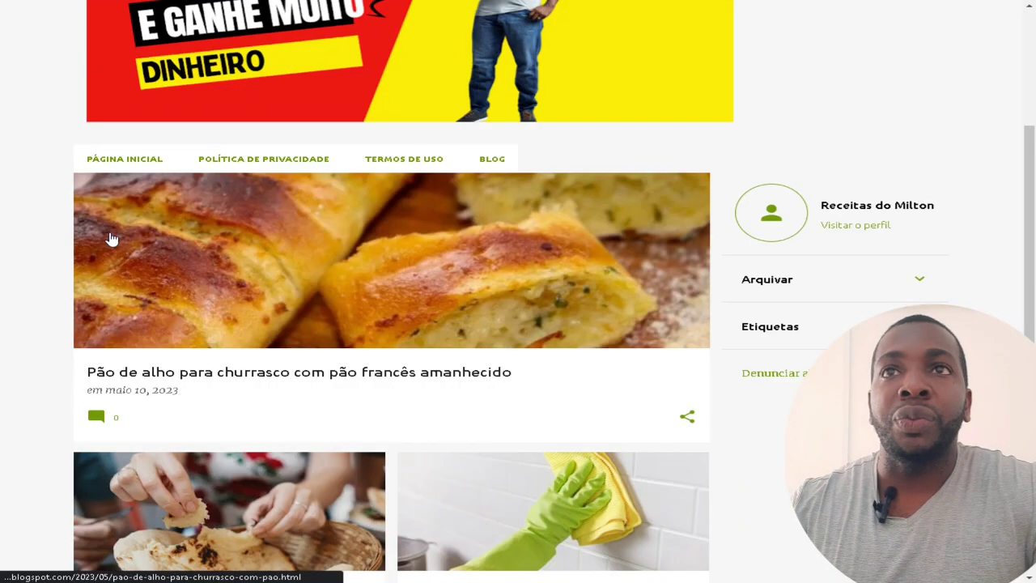
scroll(470, 185, "down", 3)
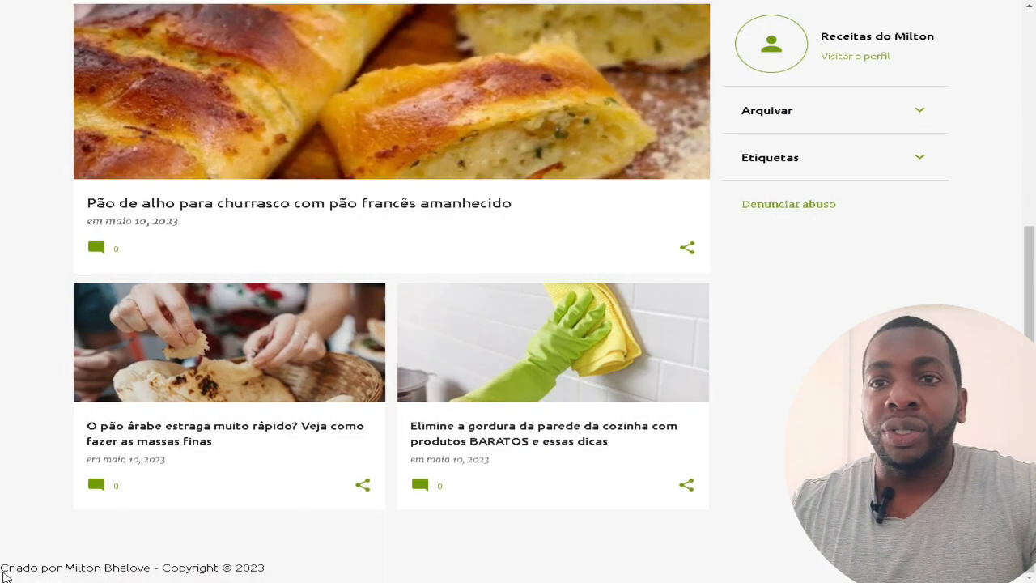
left_click_drag(275, 566, 17, 565)
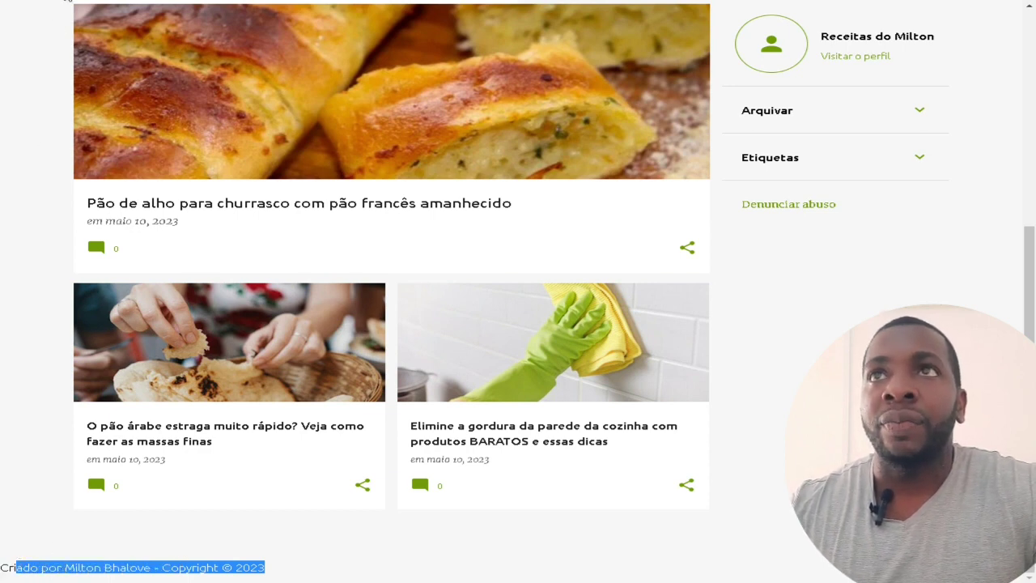
Return to the blog layout and remove the existing HTML/JavaScript gadget from the Rodapé section.
key("ctrl+Tab")
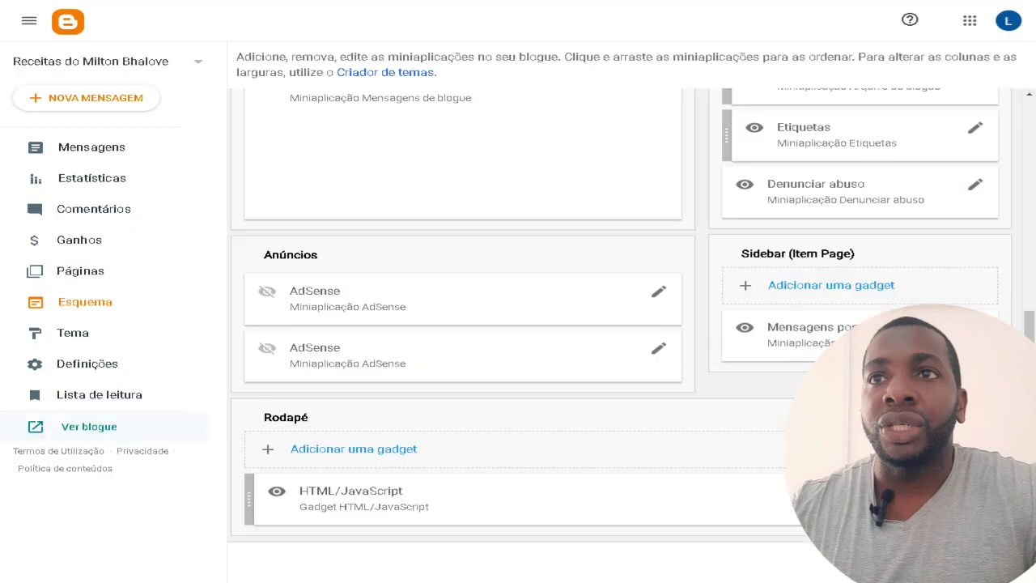
left_click(85, 302)
scroll(640, 393, "down", 5)
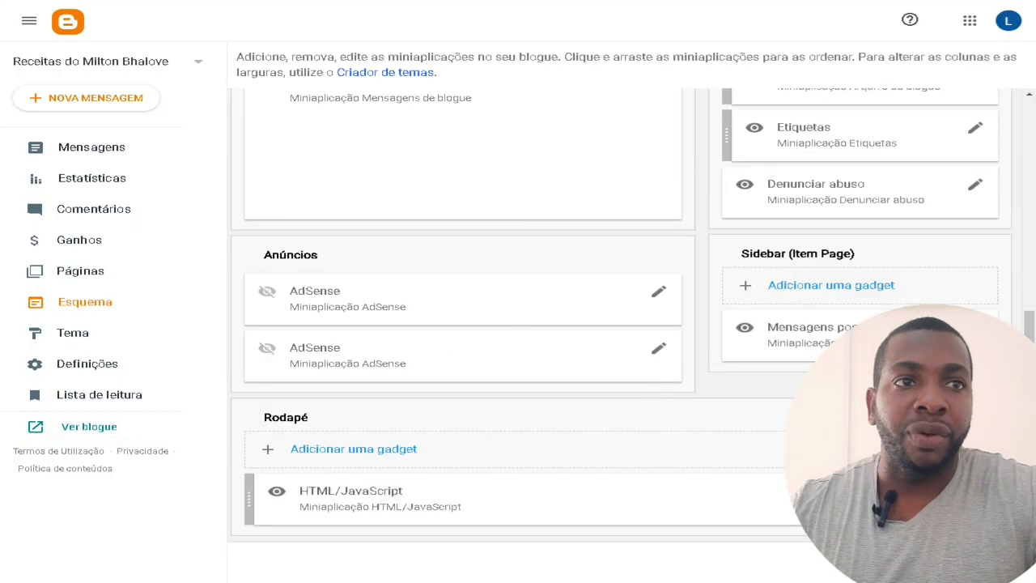
left_click(975, 490)
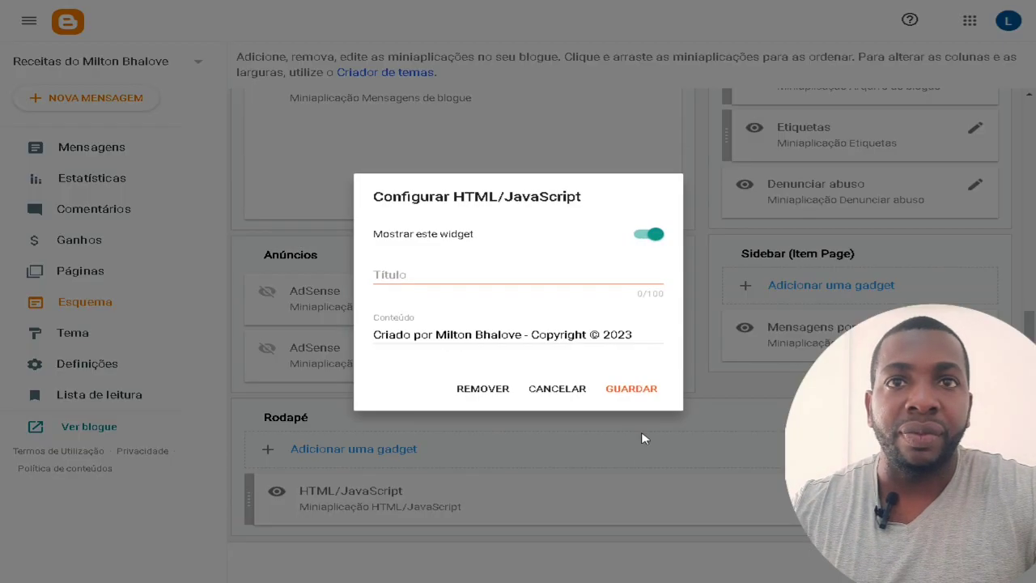
left_click(483, 388)
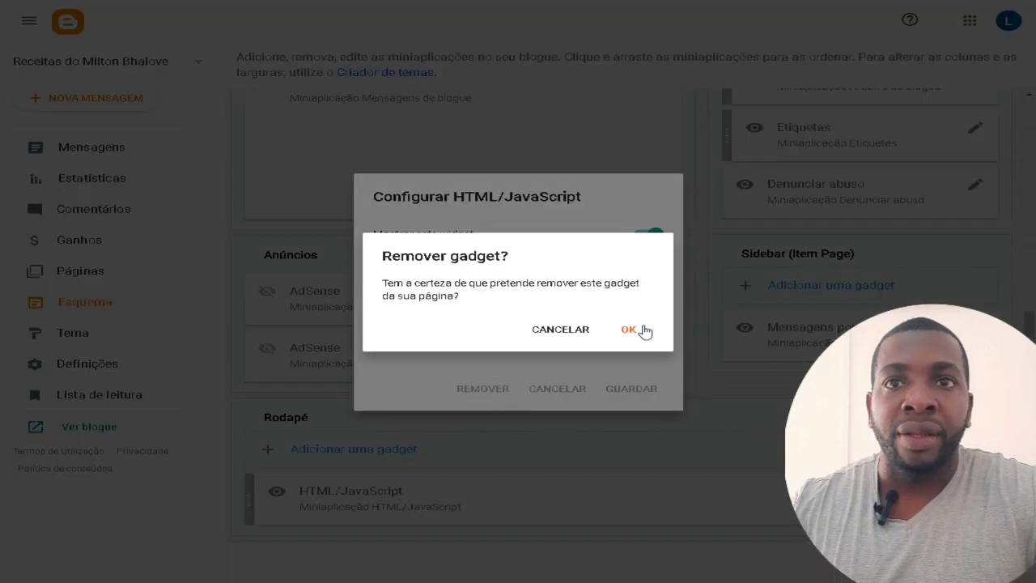
left_click(635, 327)
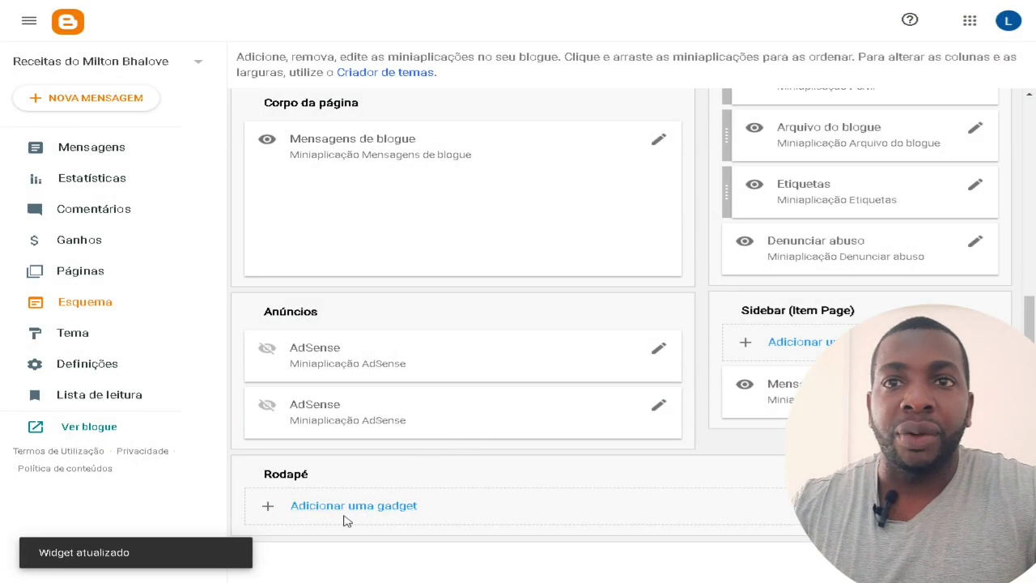
Add a new HTML/JavaScript gadget to the Rodapé section and start its content with <p align="center">.
left_click(333, 508)
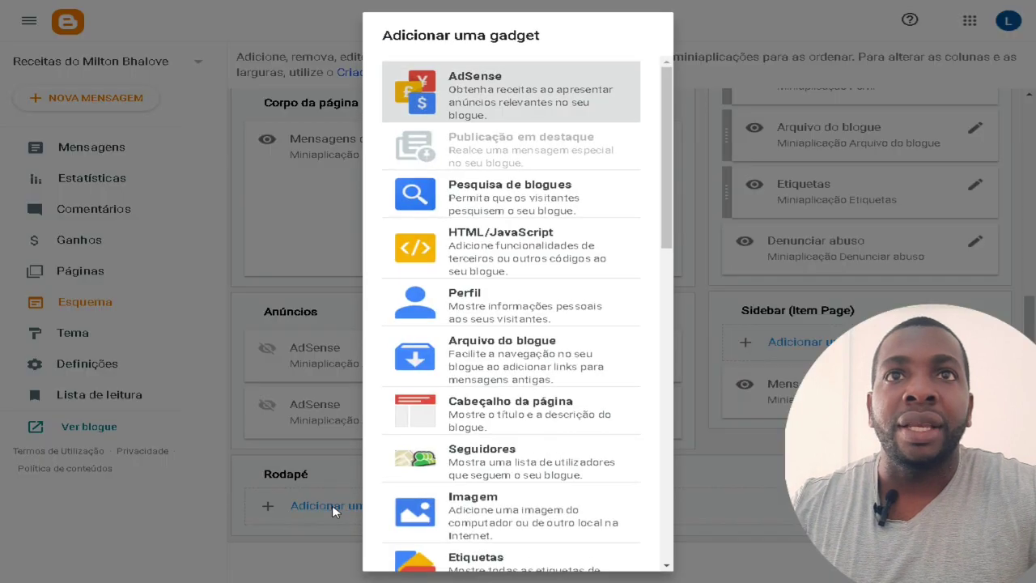
left_click(518, 248)
left_click(412, 336)
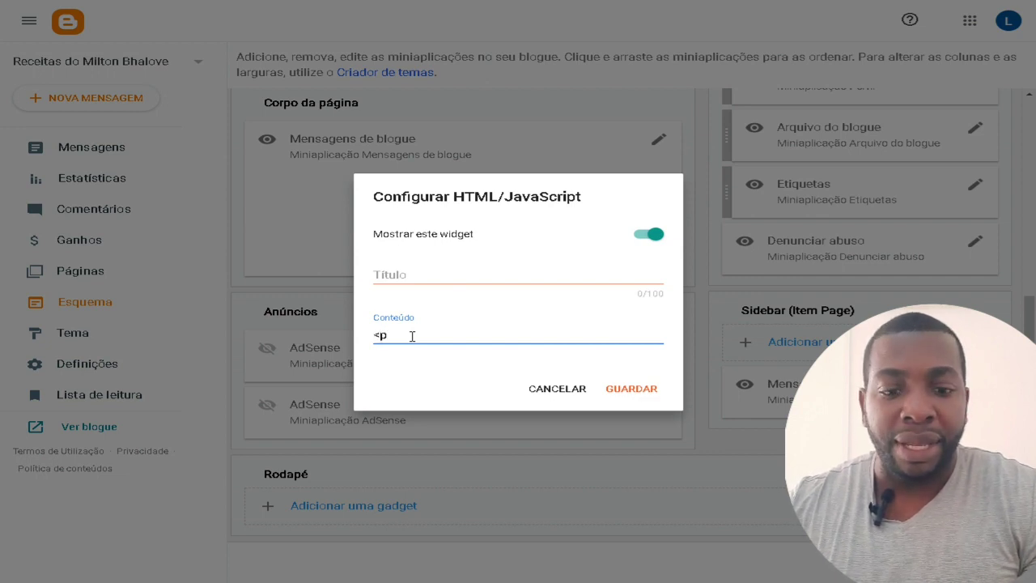
type("<p ")
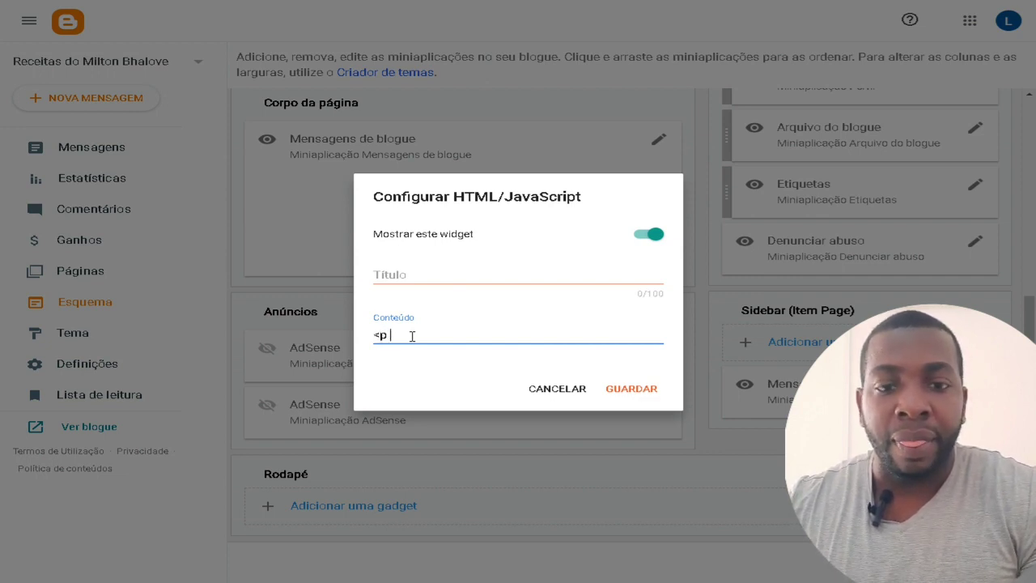
type("alin")
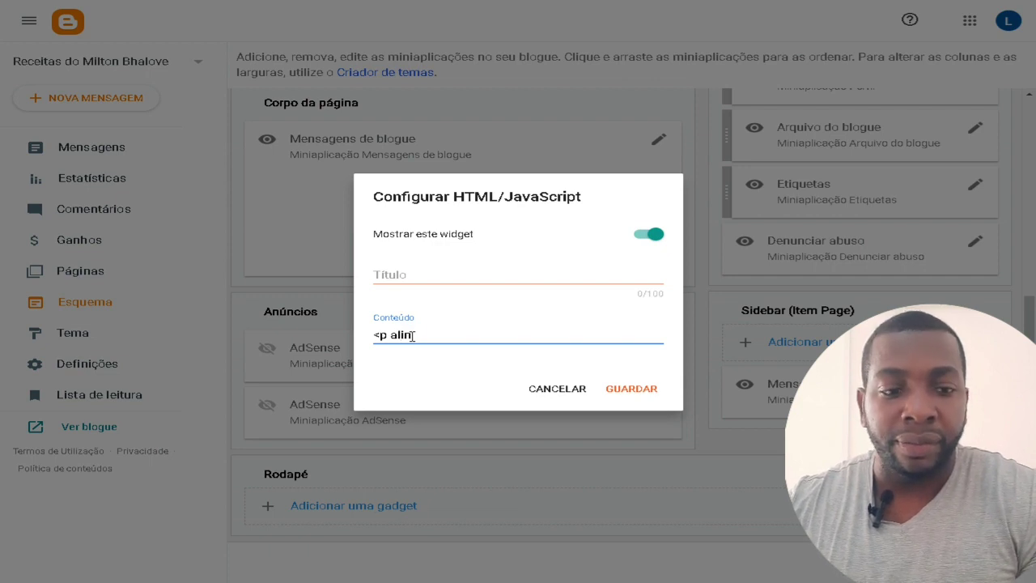
key("BackSpace")
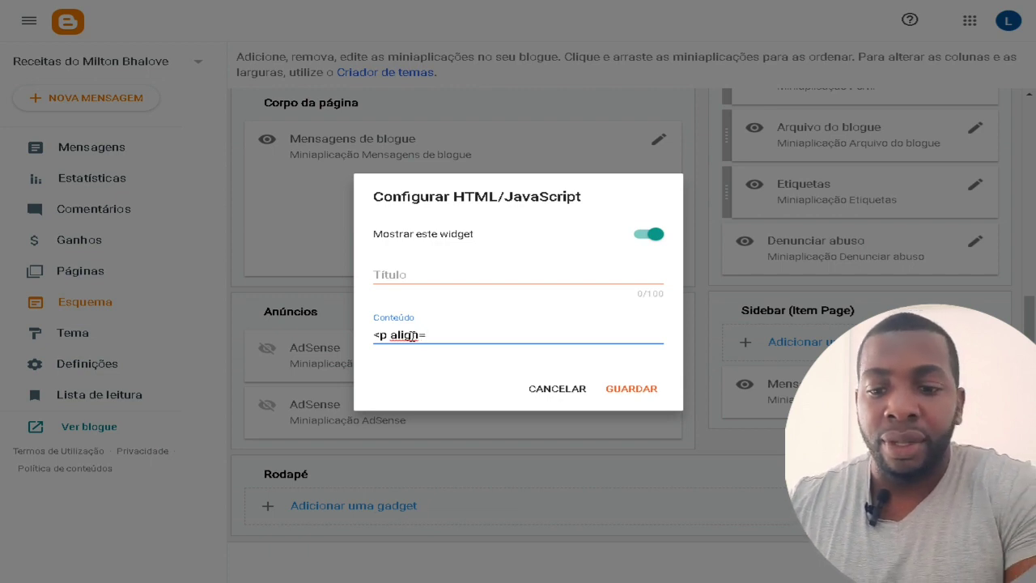
type("ente")
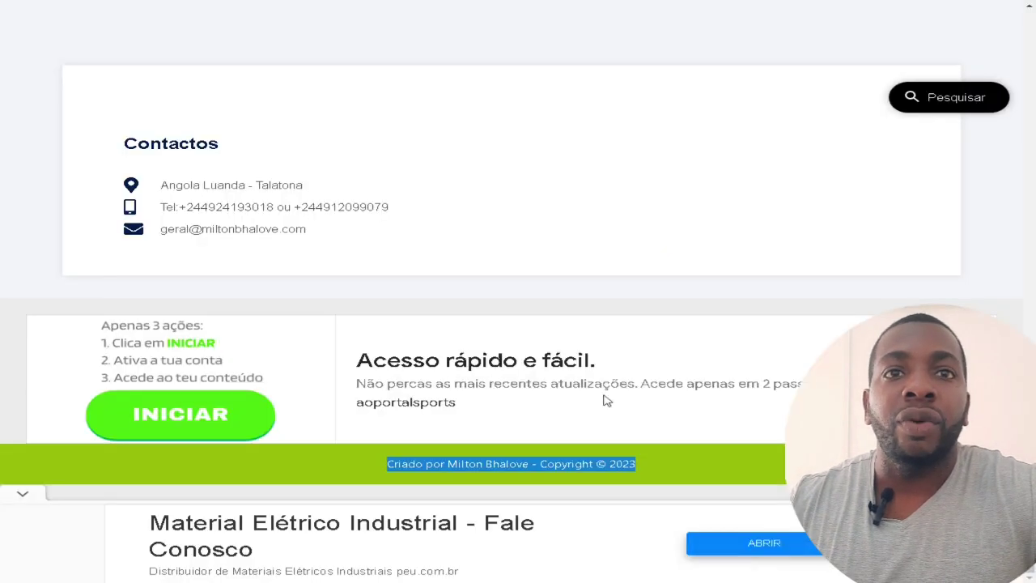
Copy the author's "Copyright © 2023" credit line from the other website into the gadget content, close it with </p>, and save the gadget.
right_click(584, 463)
left_click(617, 370)
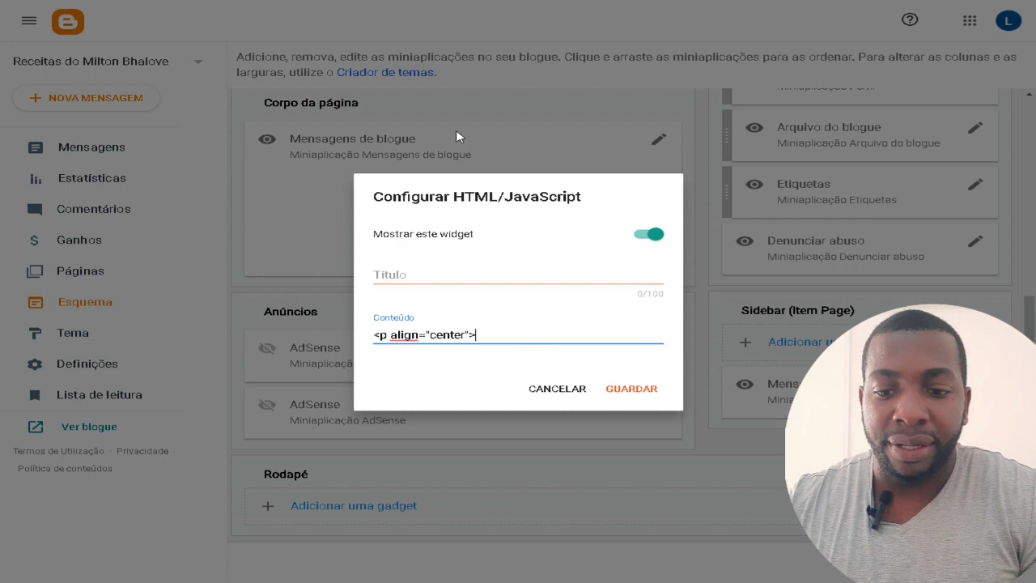
type("Criado por Milton Bhalove - Copyright © 2023")
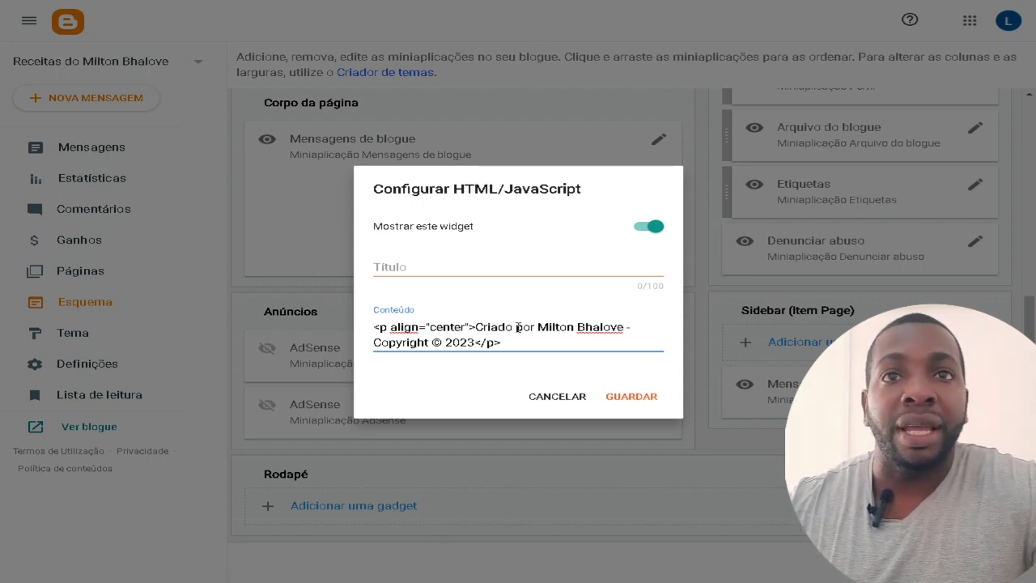
mouse_move(476, 327)
left_mouse_down()
mouse_move(542, 327)
mouse_move(431, 346)
mouse_move(476, 344)
left_mouse_up()
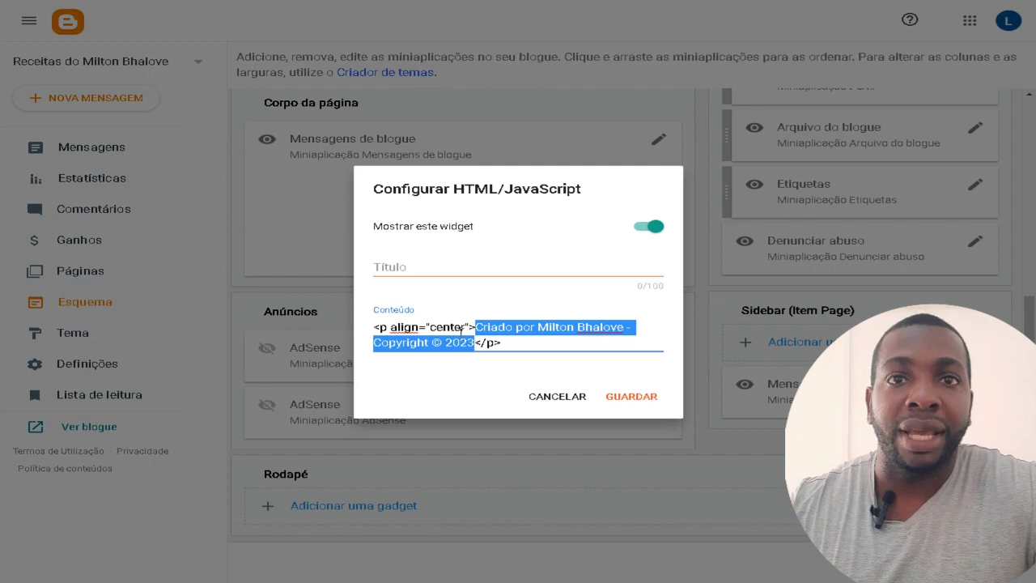
left_click(632, 396)
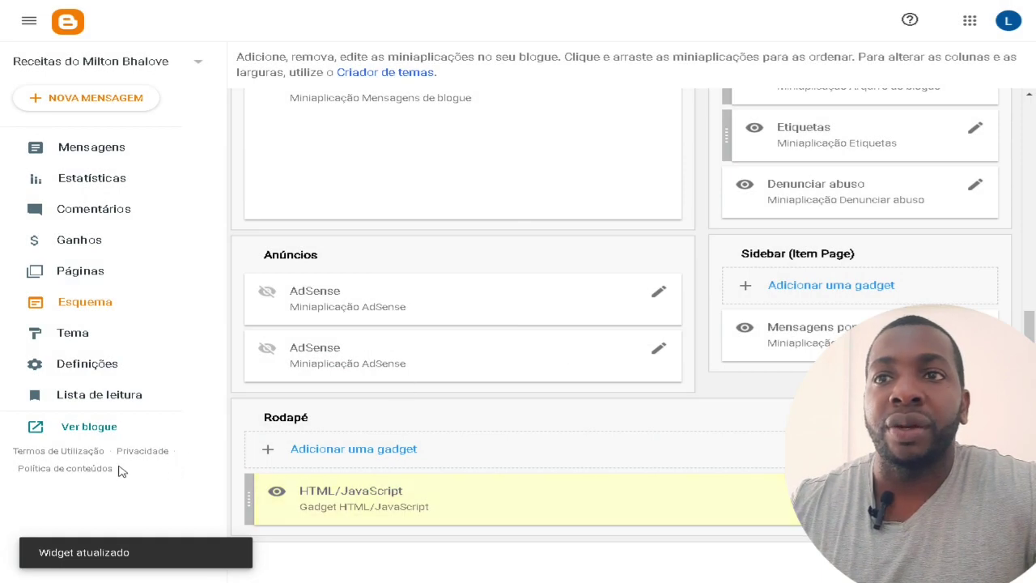
View the published blog again and check the alignment of the copyright line in the footer.
left_click(71, 428)
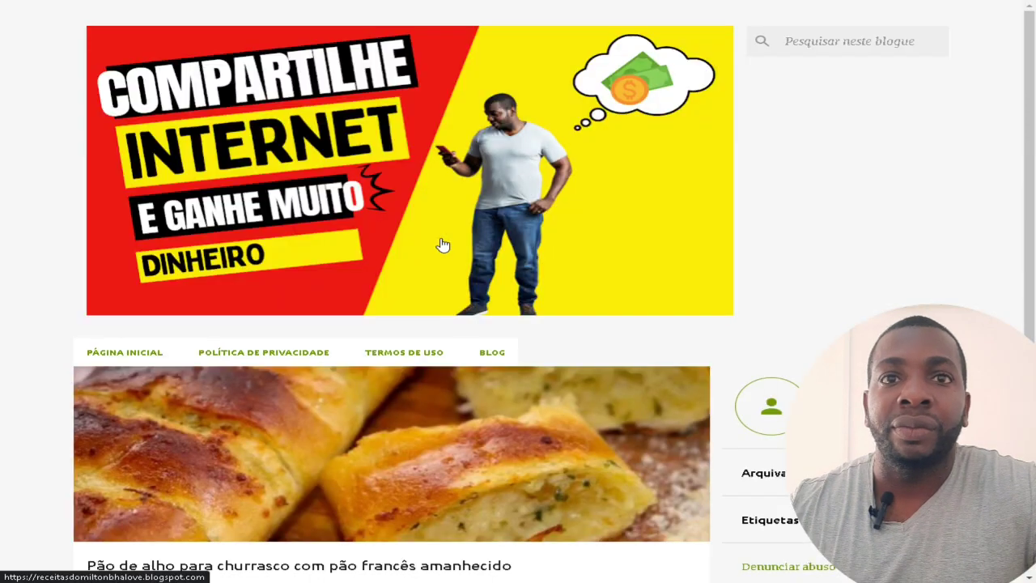
scroll(442, 243, "down", 6)
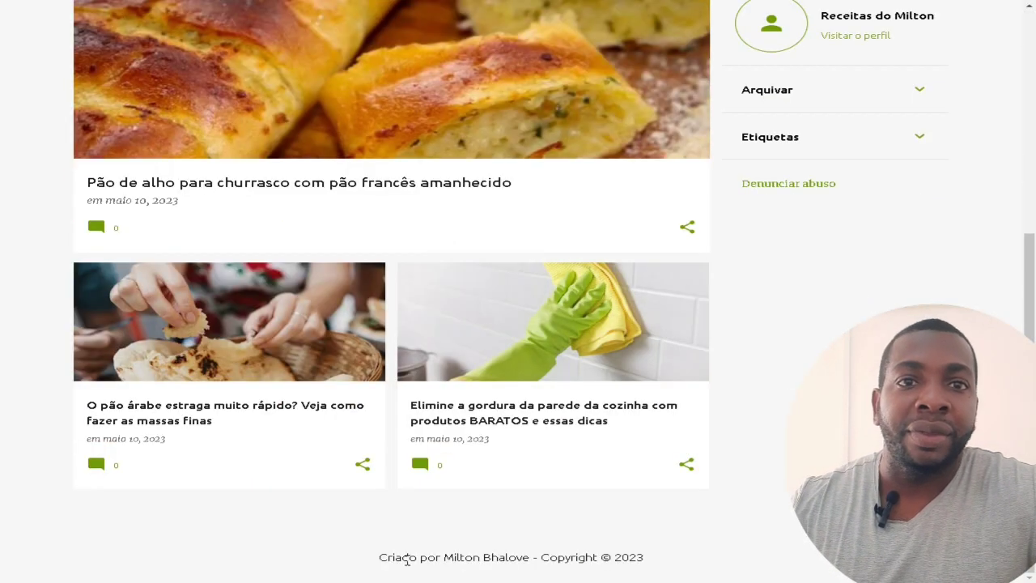
left_click_drag(383, 557, 682, 552)
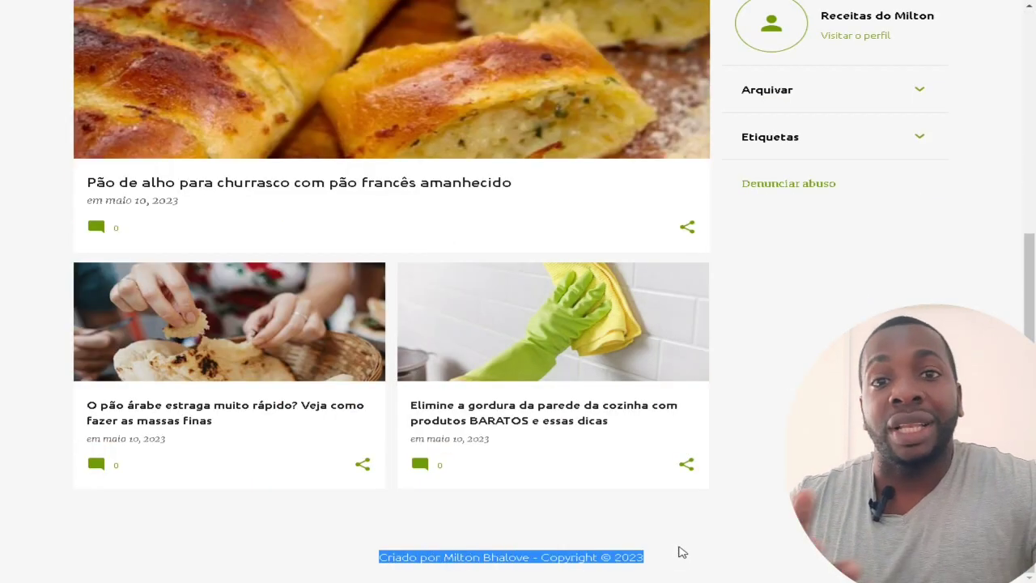
scroll(680, 469, "up", 5)
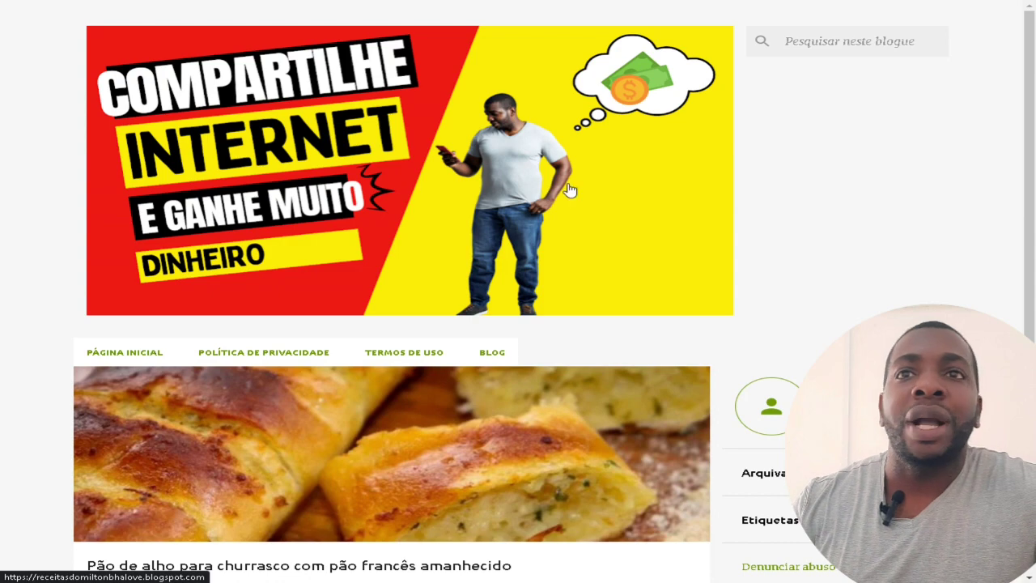
scroll(564, 156, "down", 2)
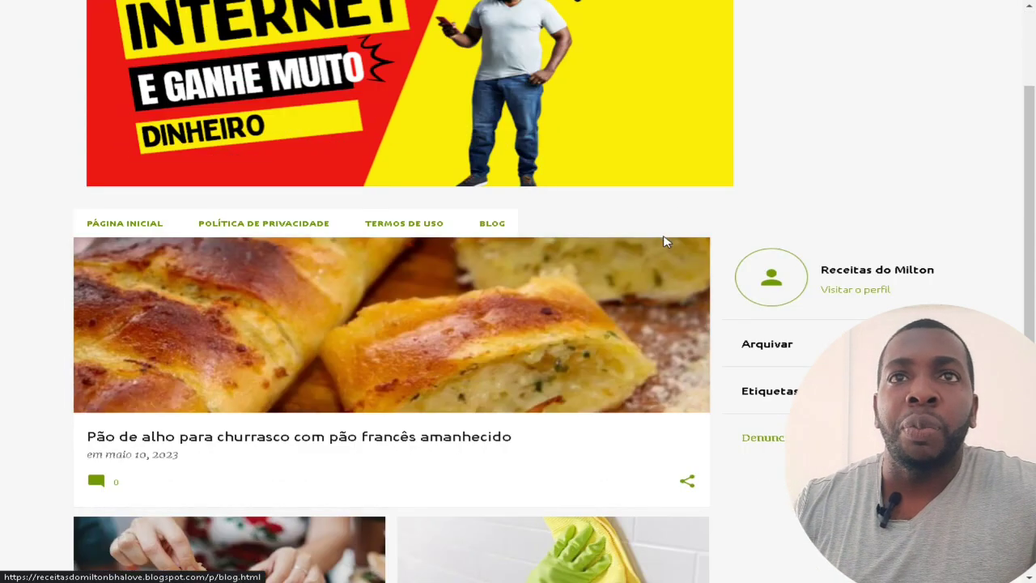
scroll(664, 238, "down", 2)
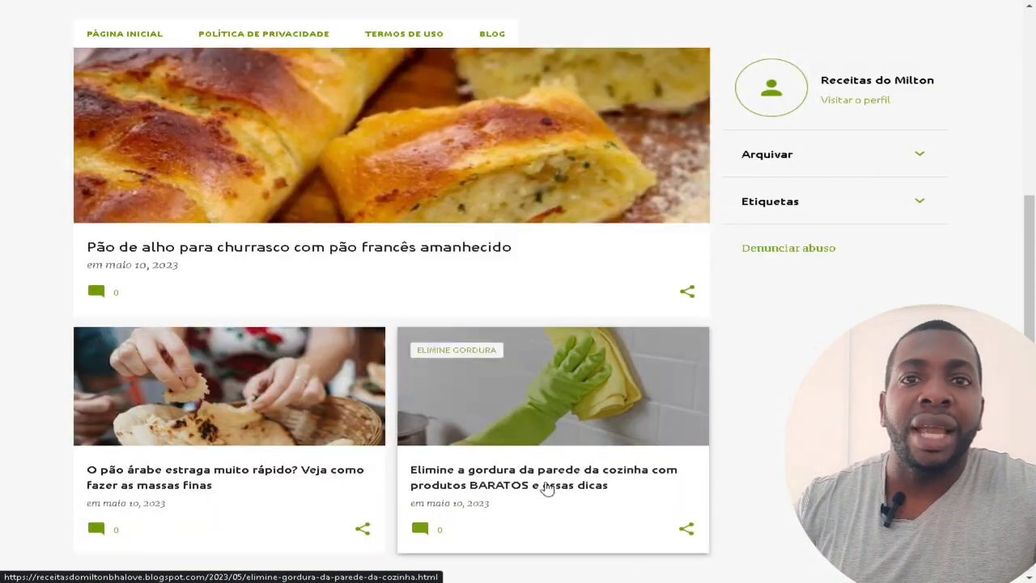
scroll(550, 485, "down", 1)
triple_click(550, 527)
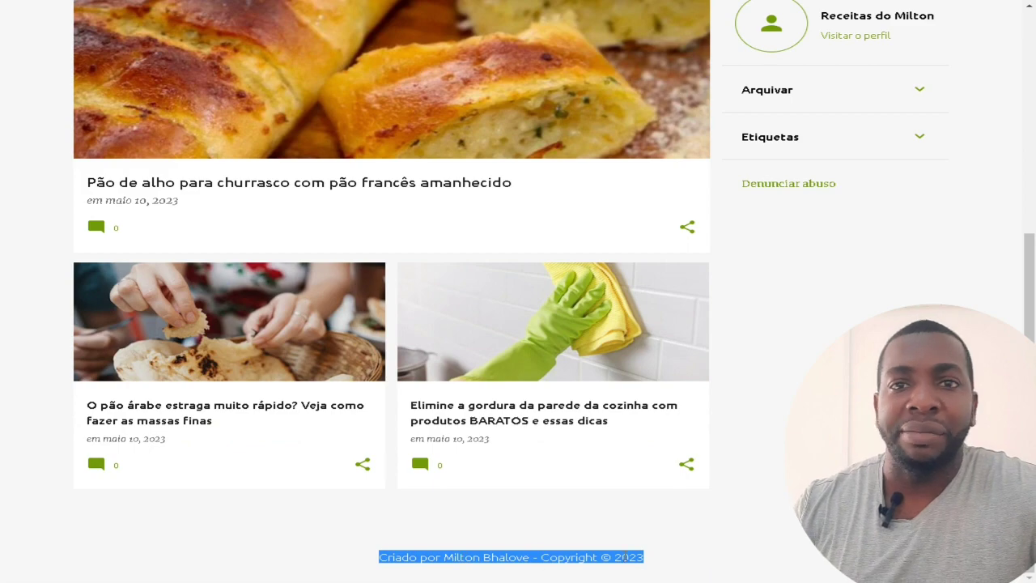
left_click(678, 558)
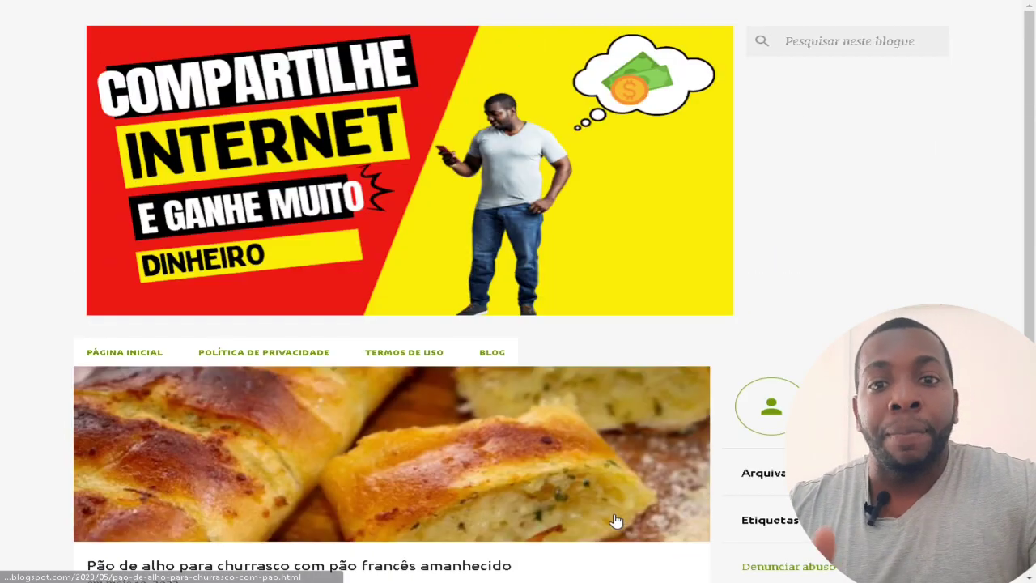
scroll(615, 530, "up", 5)
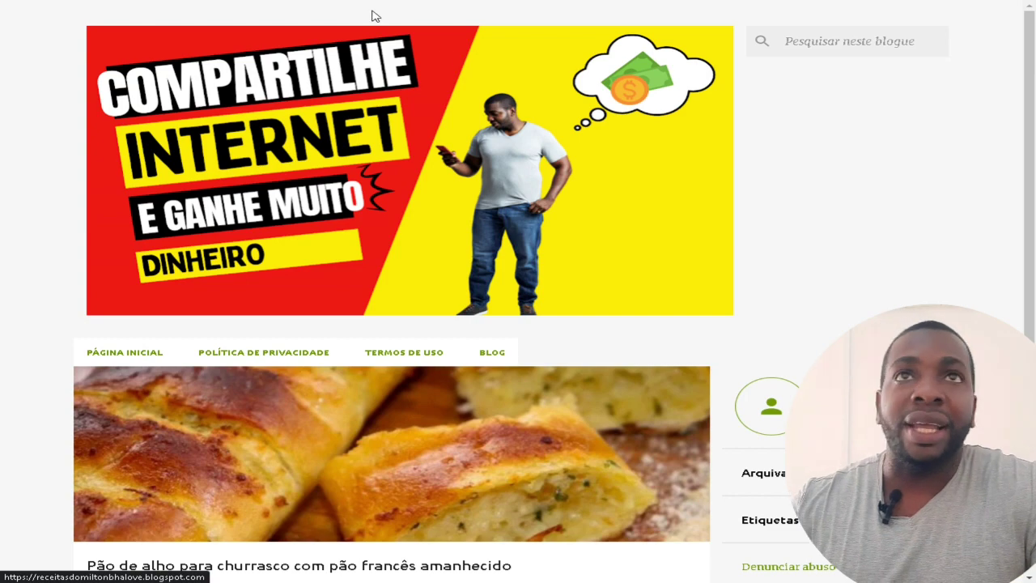
Search for "adsense" in a new incognito window and open the Google AdSense home page.
key("ctrl+shift+n")
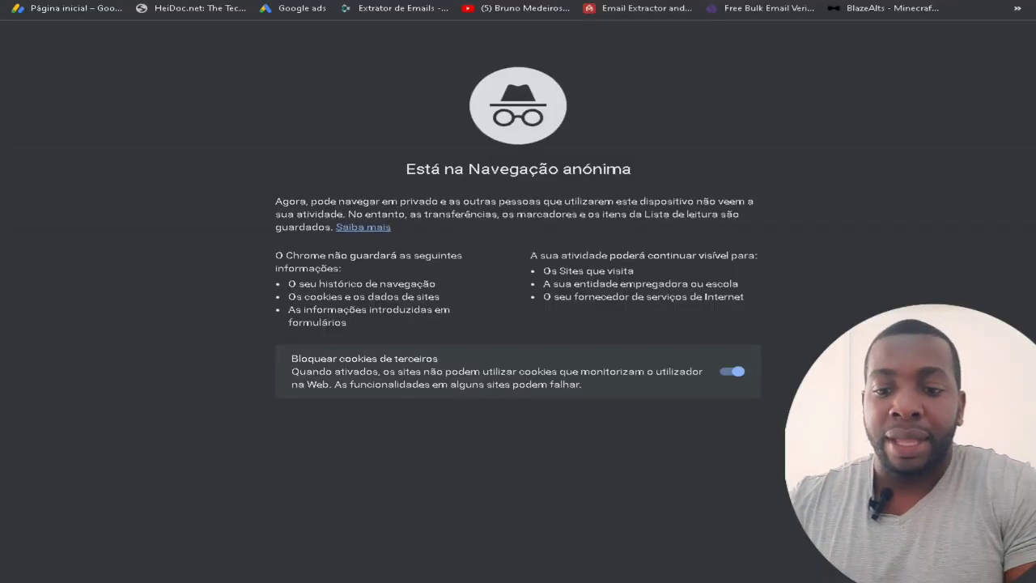
type("adsens")
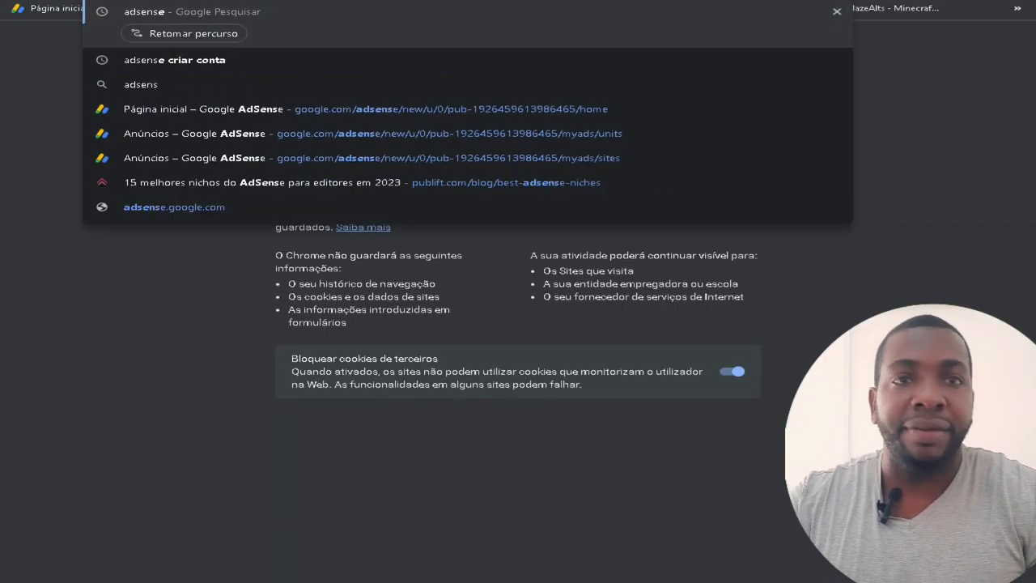
type("e")
key("Return")
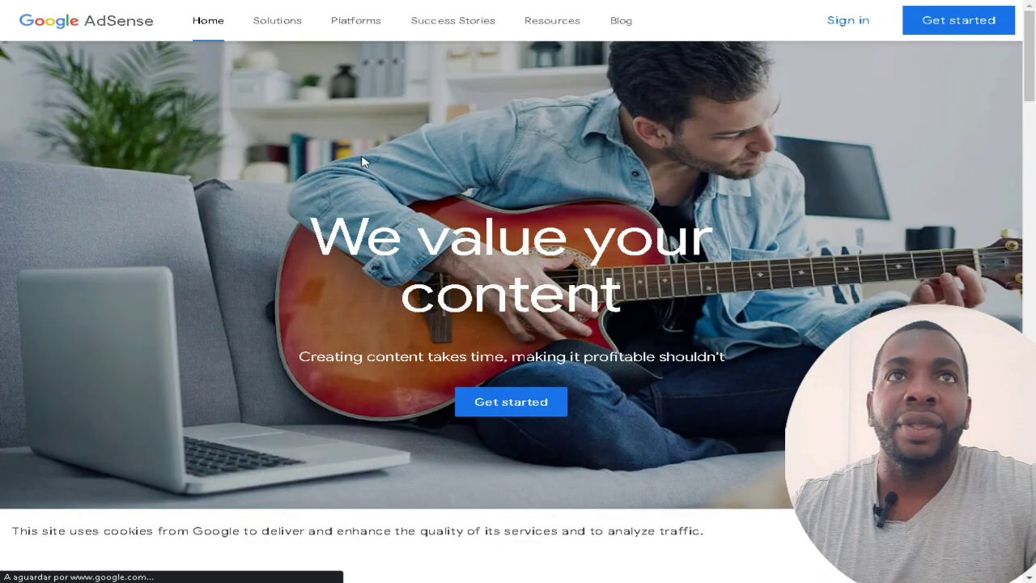
Translate the AdSense home page into Portuguese and read its headline and the line below it.
left_click(712, 16)
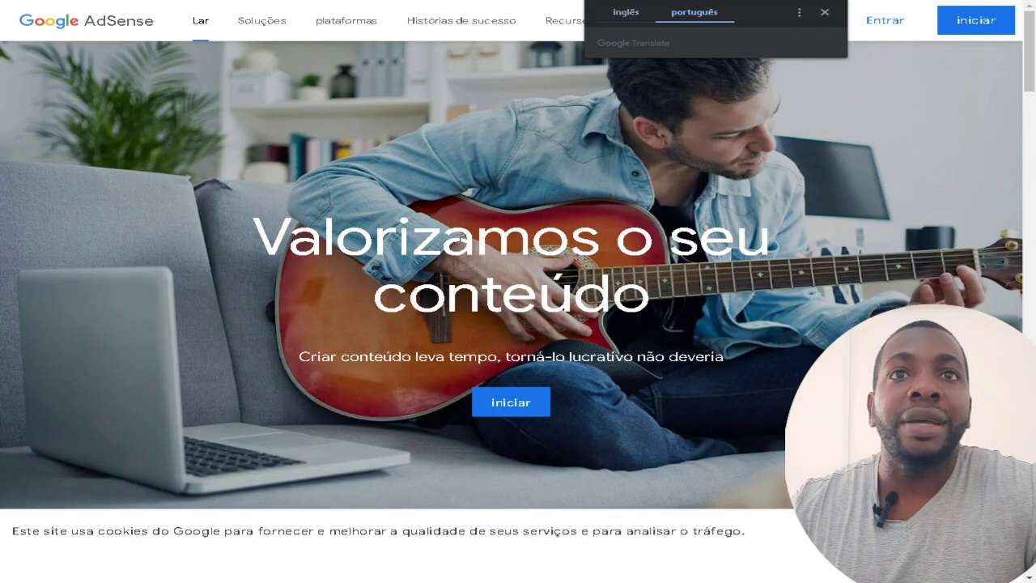
left_click_drag(441, 237, 612, 295)
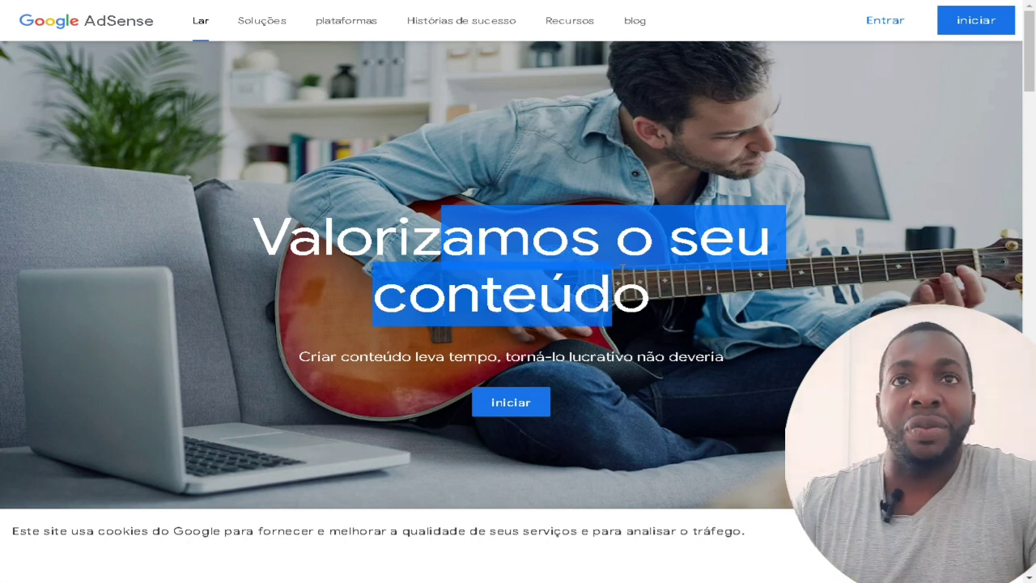
left_click(642, 326)
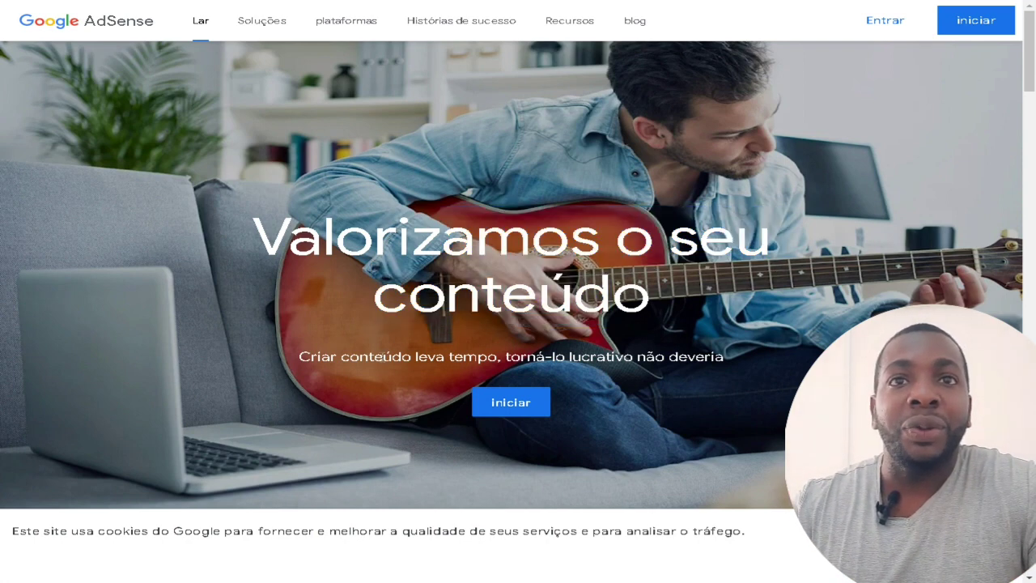
left_click_drag(382, 356, 760, 361)
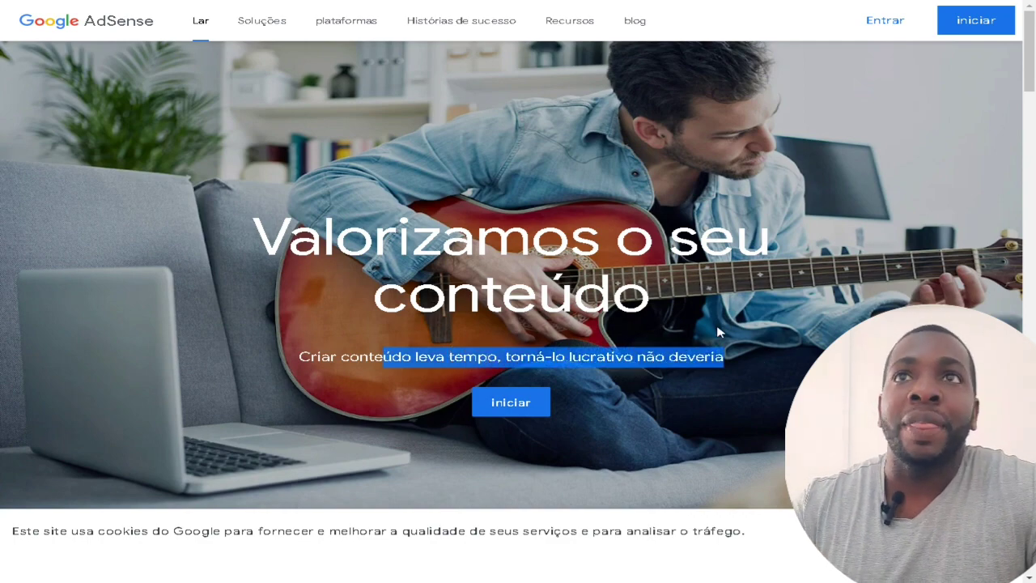
Look over the AdSense home page and sign in to AdSense with the listed Google account.
scroll(527, 407, "down", 3)
scroll(527, 408, "down", 1)
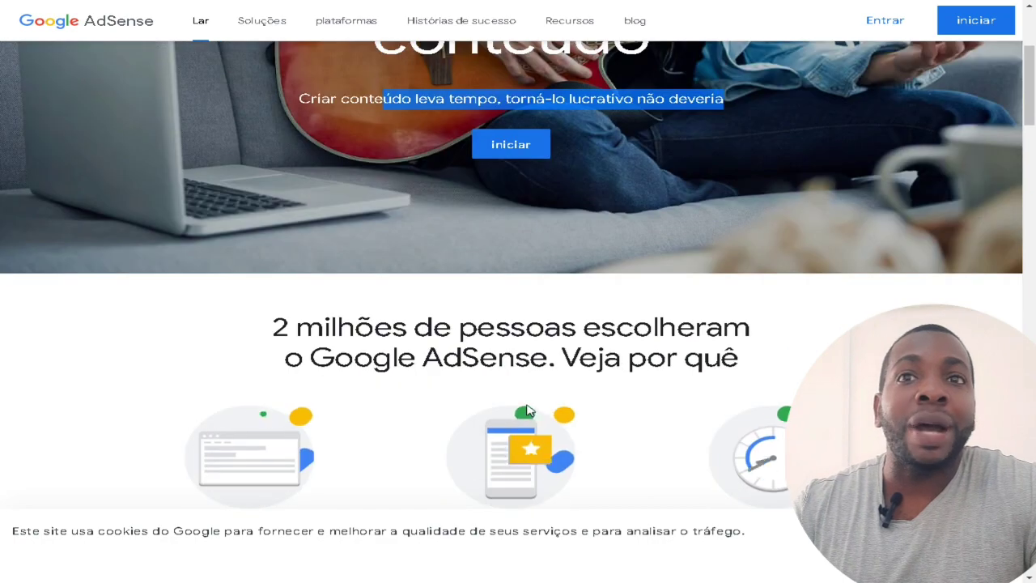
scroll(739, 384, "up", 4)
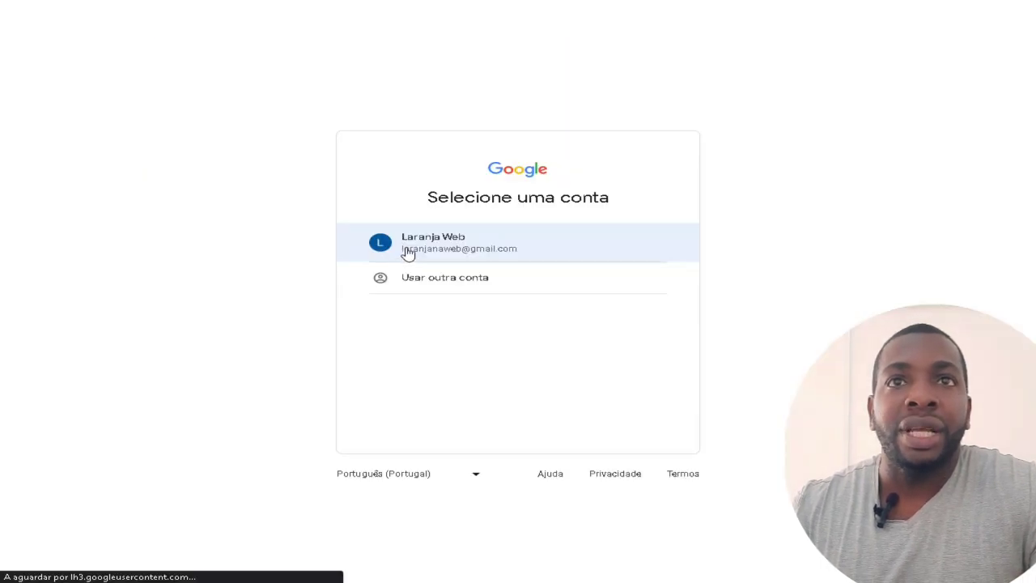
left_click(461, 245)
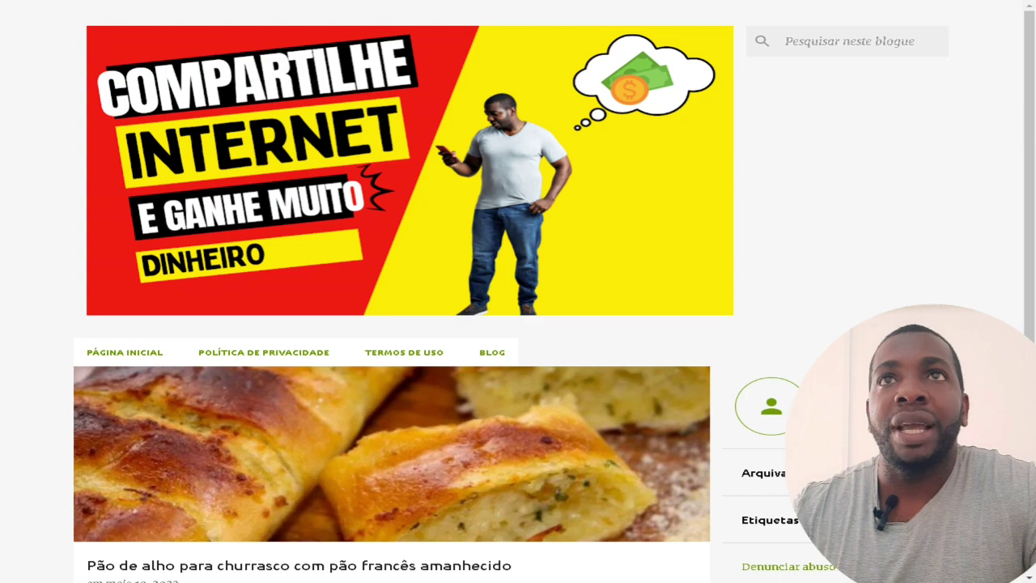
Copy the published blog's address and enter it as the website in the AdSense sign-up form.
right_click(315, 2)
left_click(400, 65)
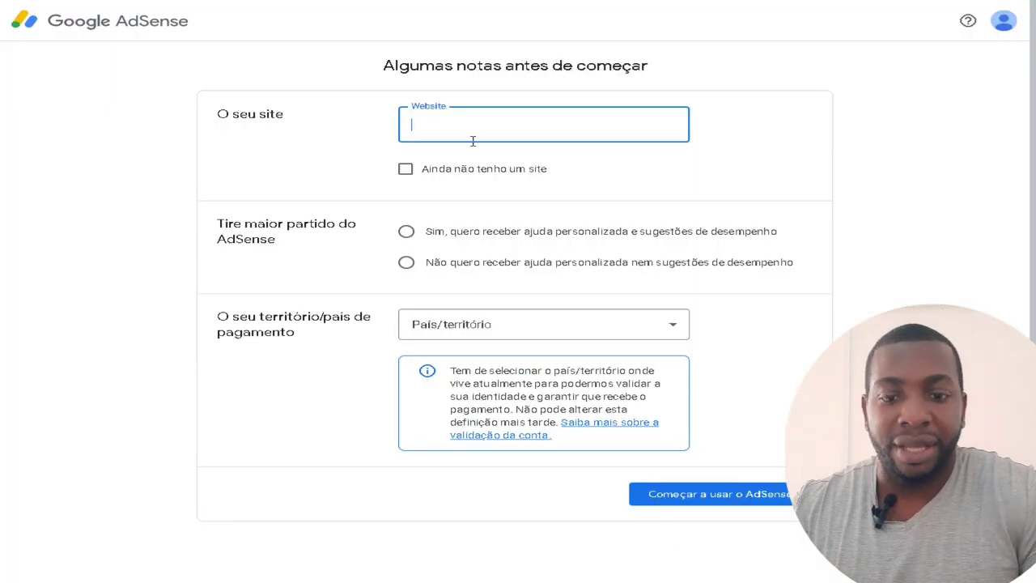
key("ctrl+v")
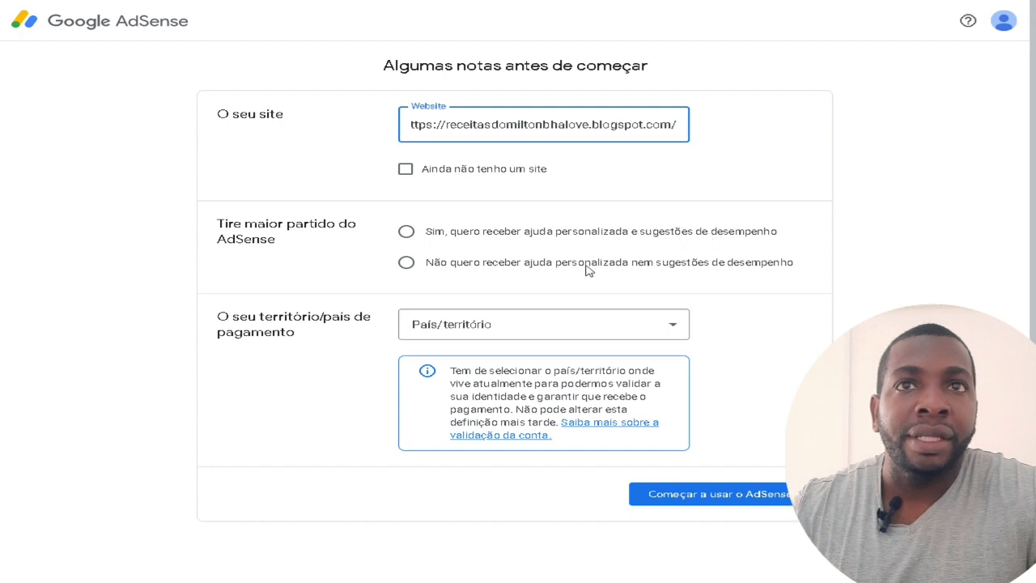
Opt in to personalised help and performance suggestions, and set the payment country to Angola.
left_click(458, 237)
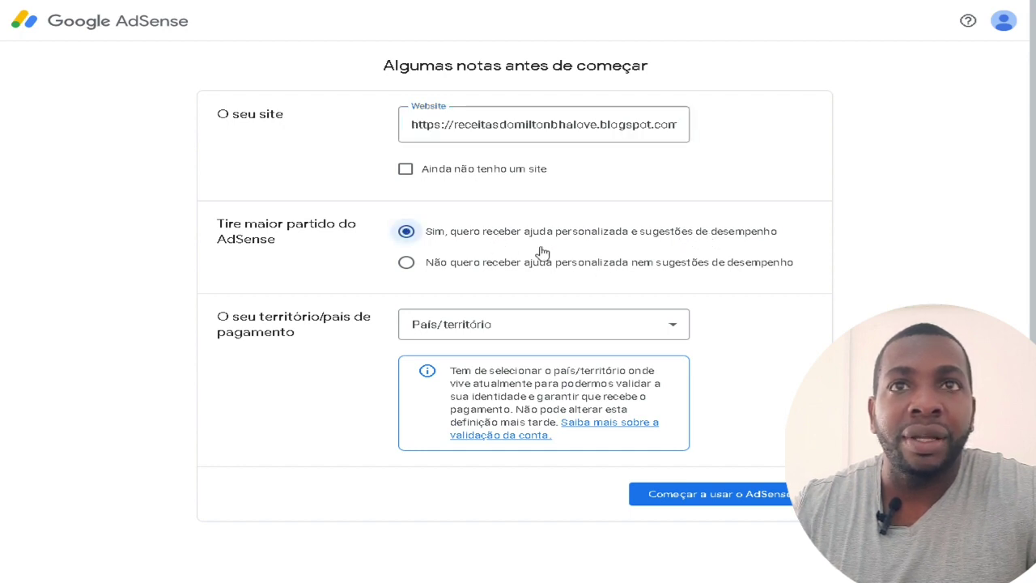
scroll(543, 253, "down", 2)
left_click(548, 200)
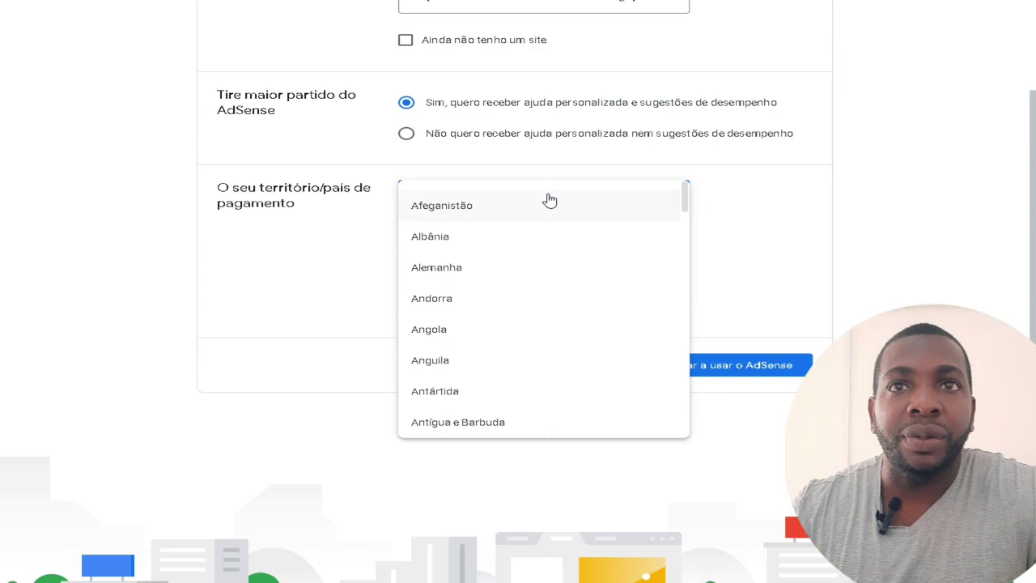
left_click(452, 331)
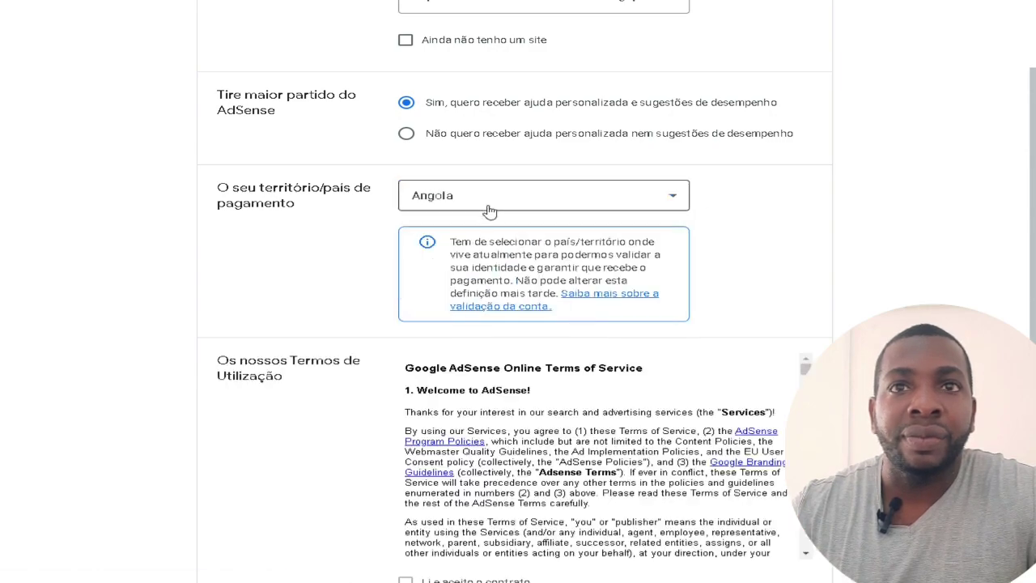
Go through the AdSense terms of service to the end, accept the agreement, and submit the sign-up form.
scroll(763, 364, "down", 3)
scroll(763, 364, "up", 3)
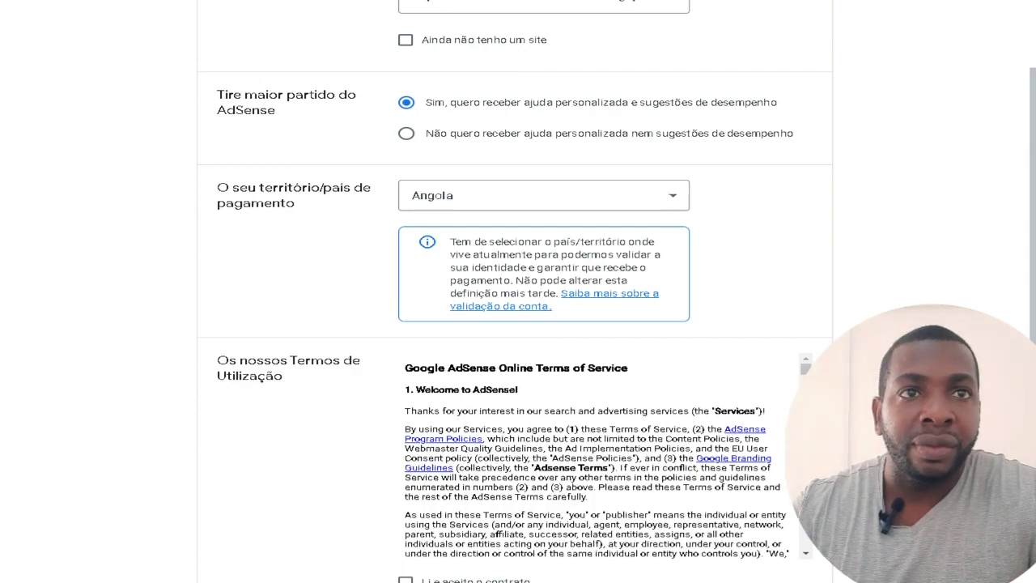
left_click_drag(806, 367, 834, 565)
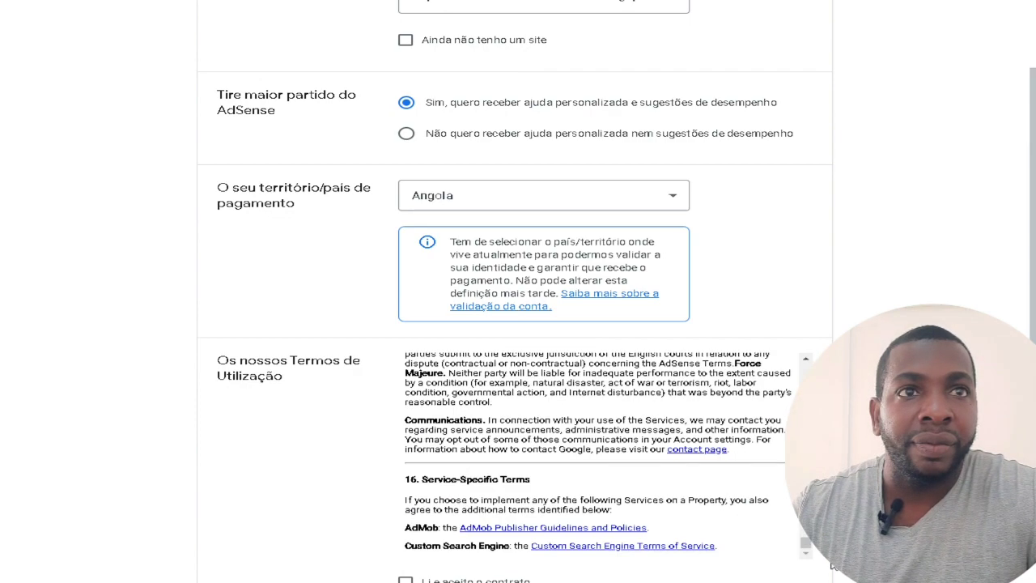
scroll(1024, 315, "down", 4)
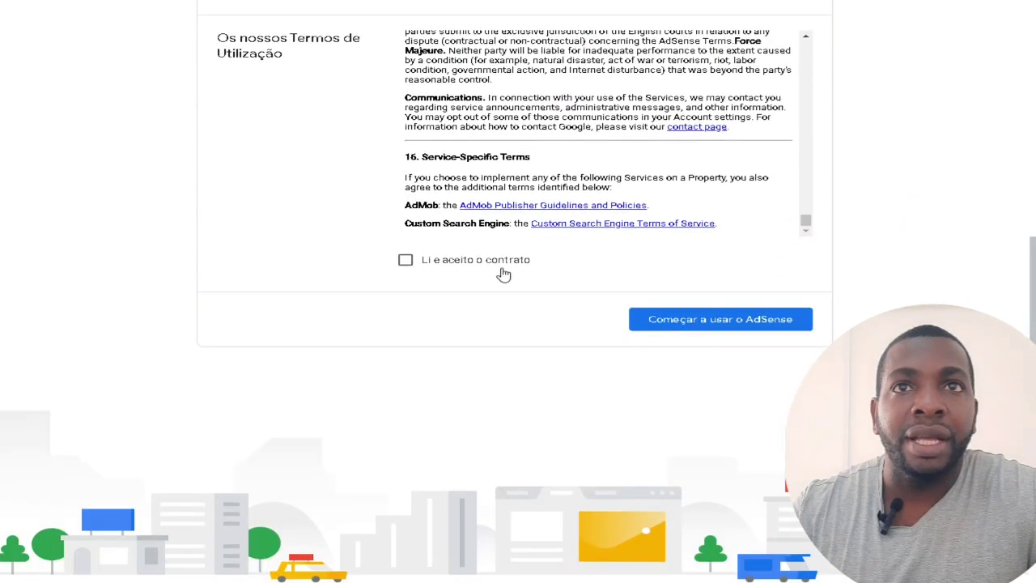
left_click(496, 270)
scroll(462, 340, "up", 6)
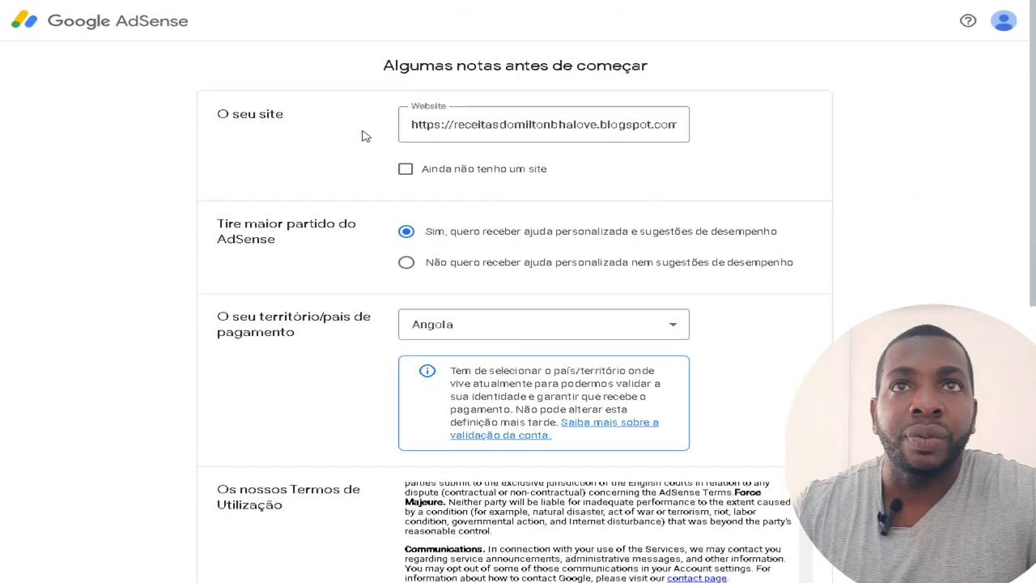
scroll(783, 373, "down", 6)
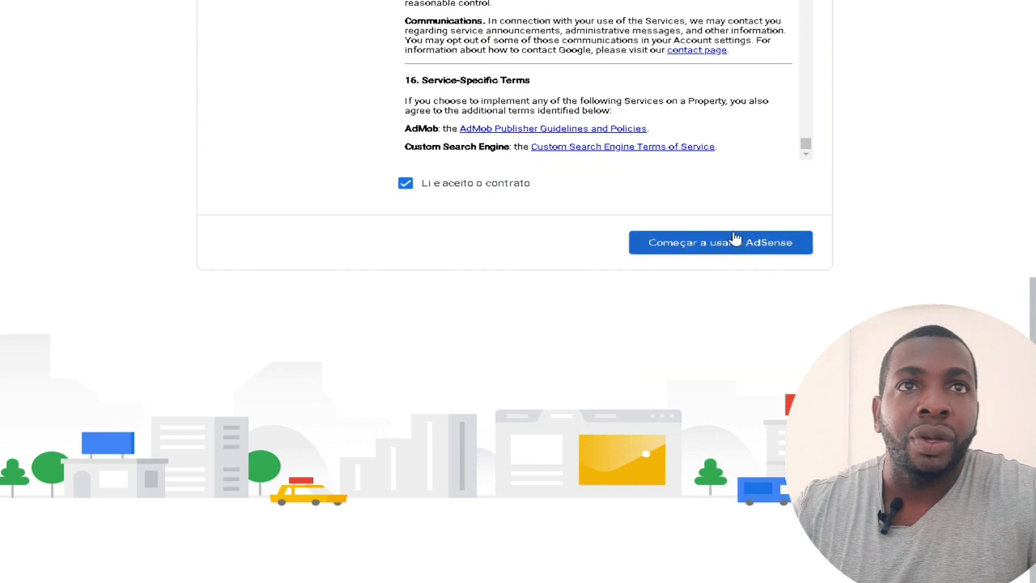
left_click(737, 244)
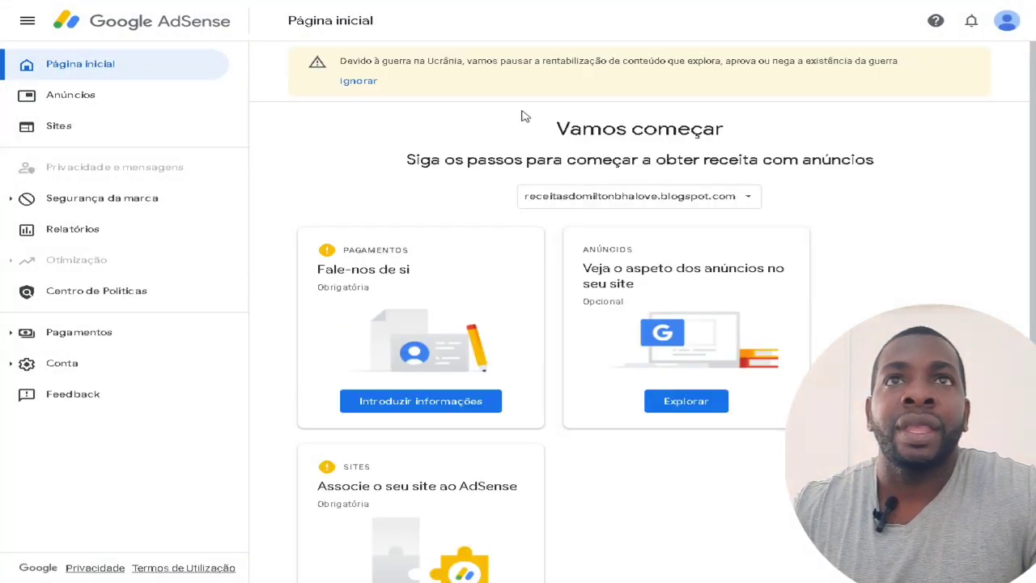
Review the required setup tasks on the AdSense home page and check the blog's approval status in the sites list.
scroll(486, 201, "down", 1)
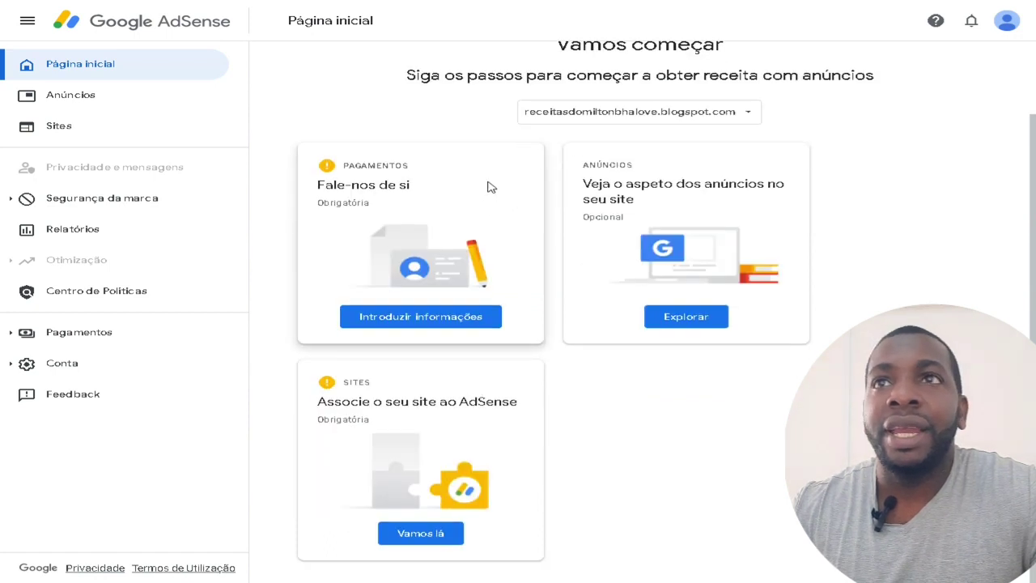
scroll(486, 157, "up", 1)
left_click(93, 144)
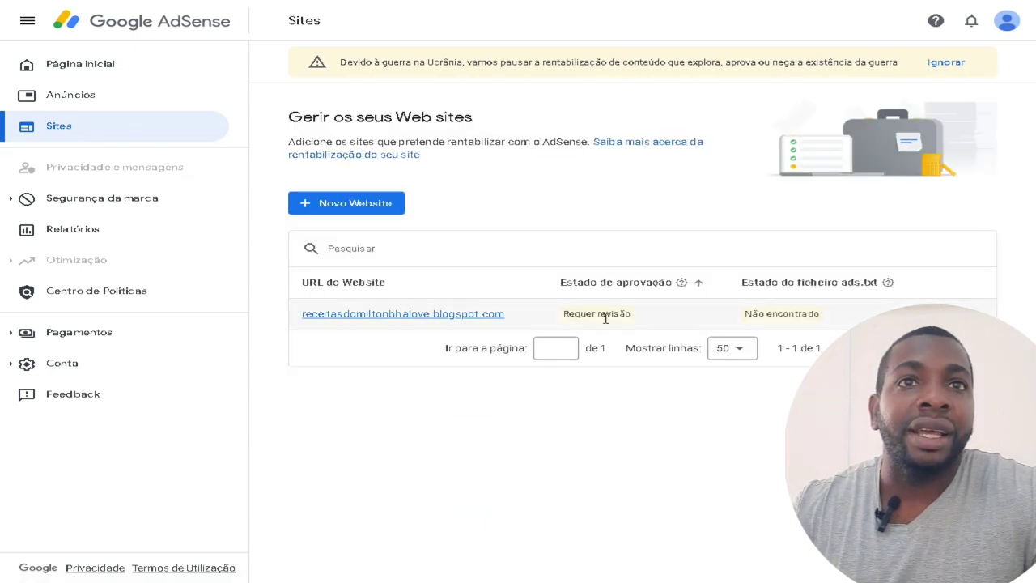
left_click_drag(580, 313, 636, 316)
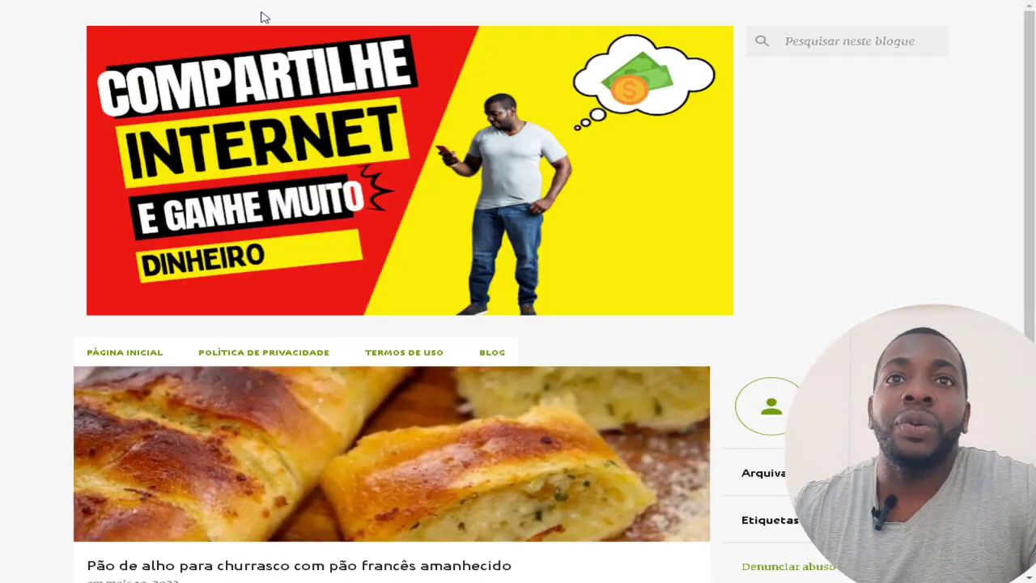
Look over the published blog's posts and footer.
scroll(389, 234, "down", 5)
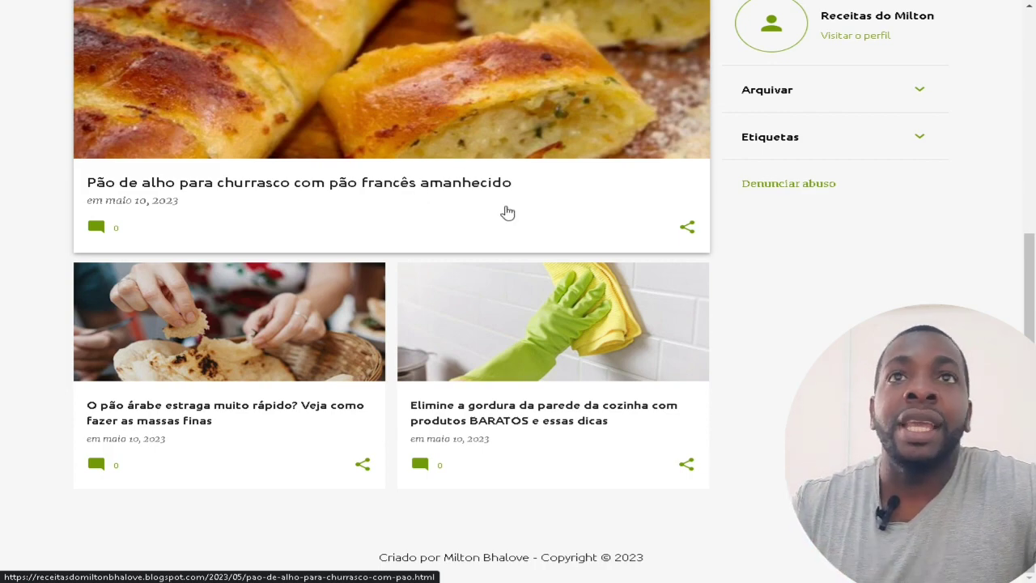
scroll(503, 218, "up", 4)
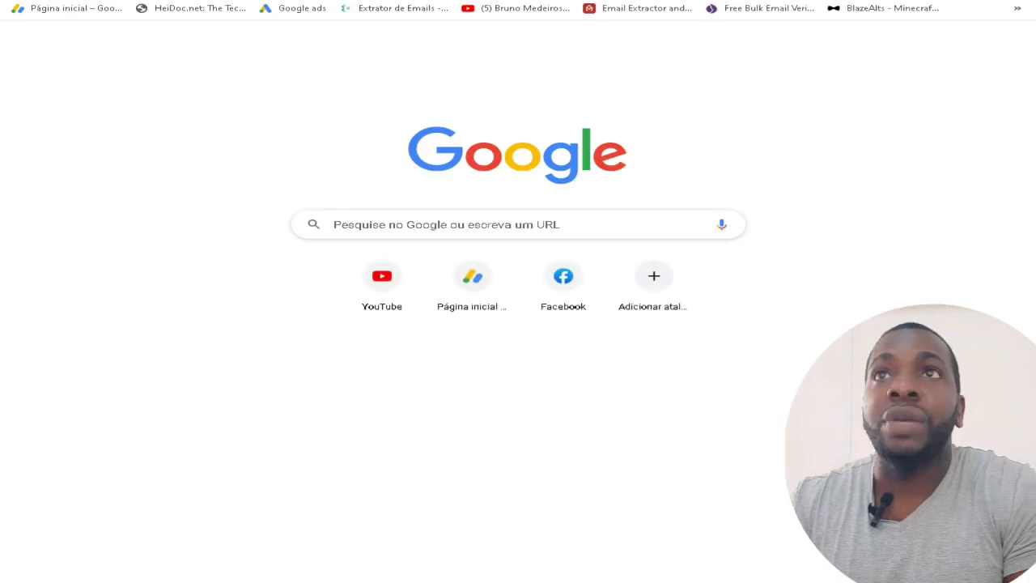
Search for "chatgpt" in a new tab, open ChatGPT from OpenAI's introduction page, and dismiss the translation prompt.
type("ch")
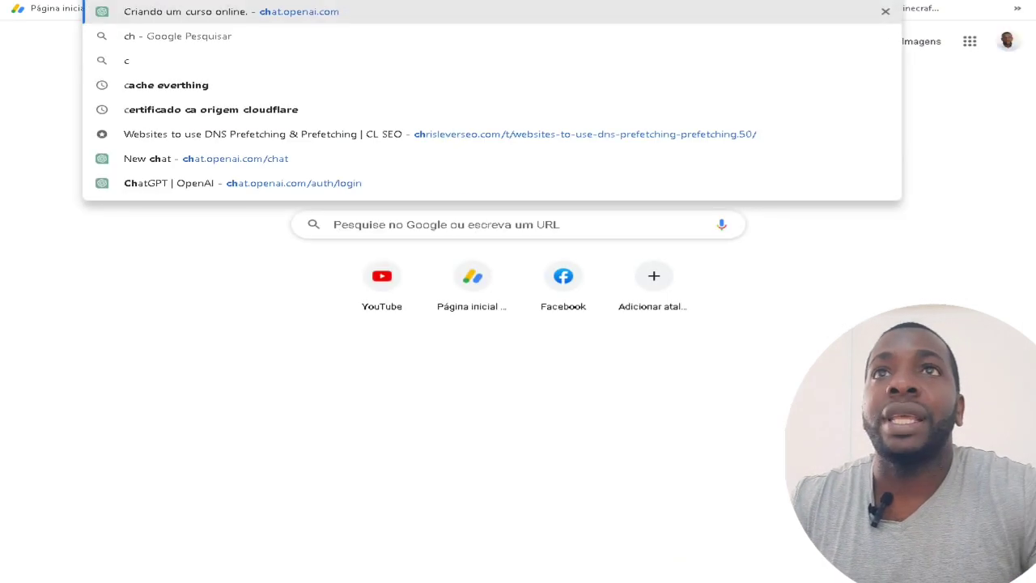
type("at")
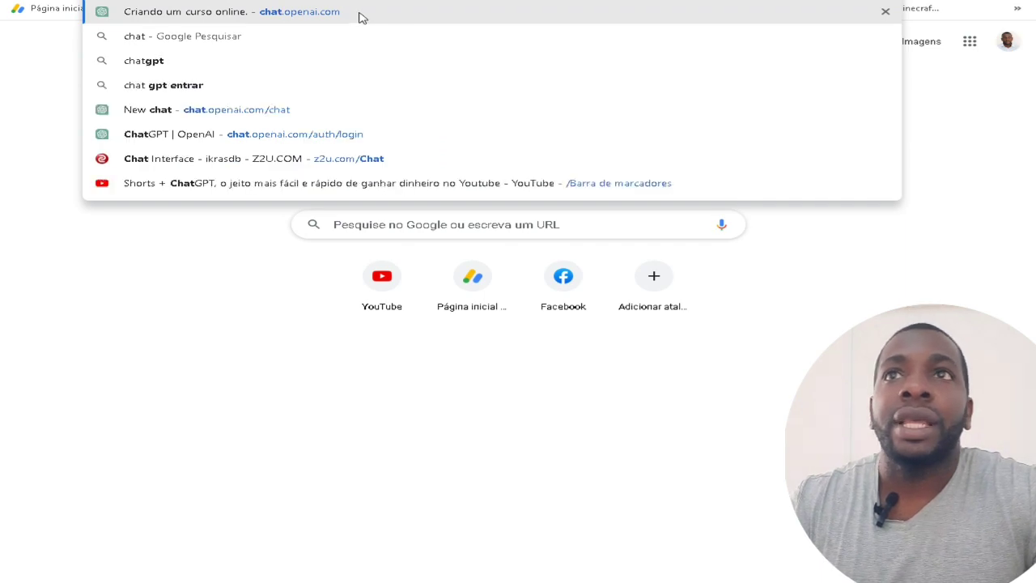
left_click(181, 61)
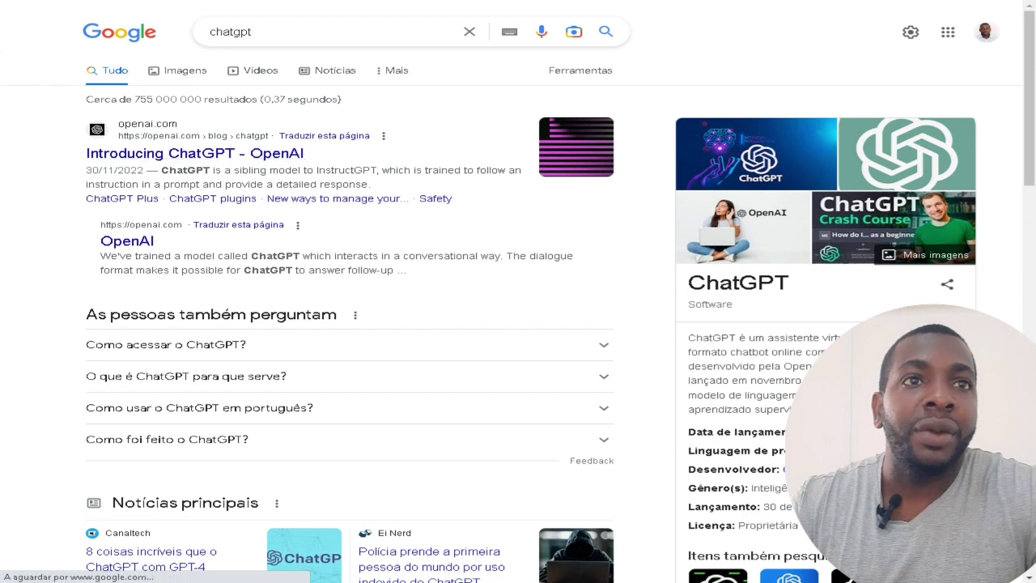
left_click_drag(794, 338, 778, 353)
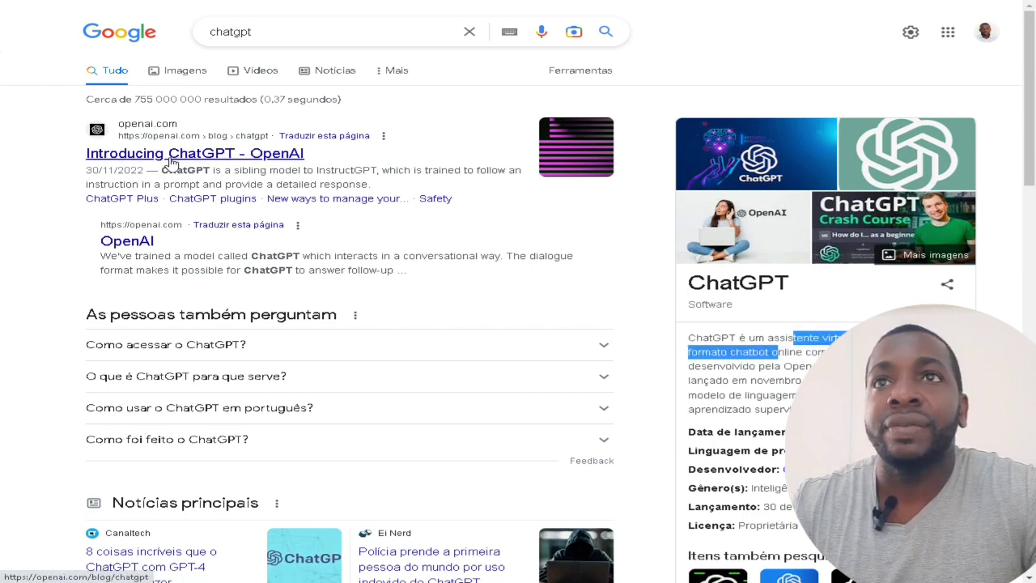
left_click(230, 162)
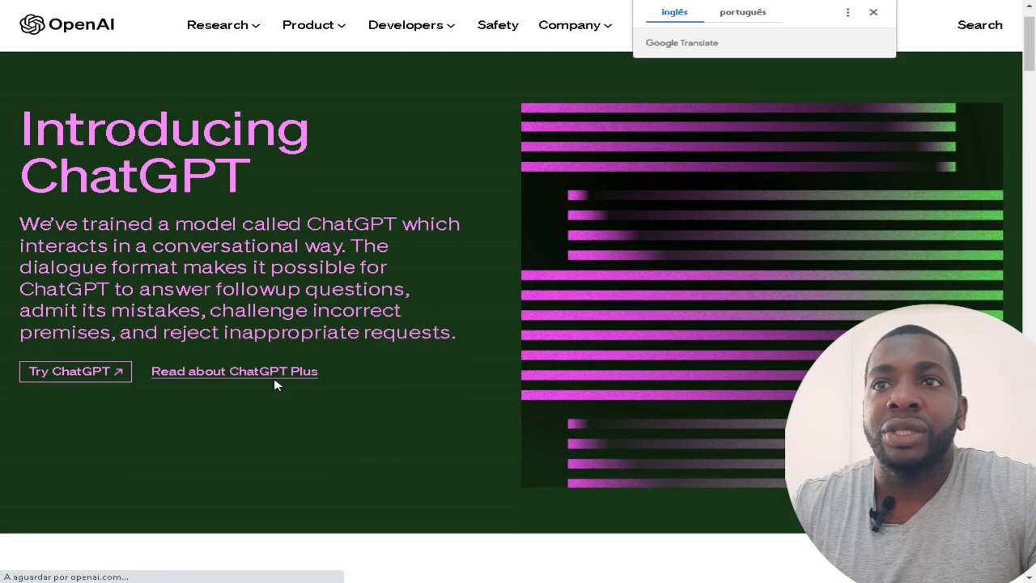
left_click(85, 376)
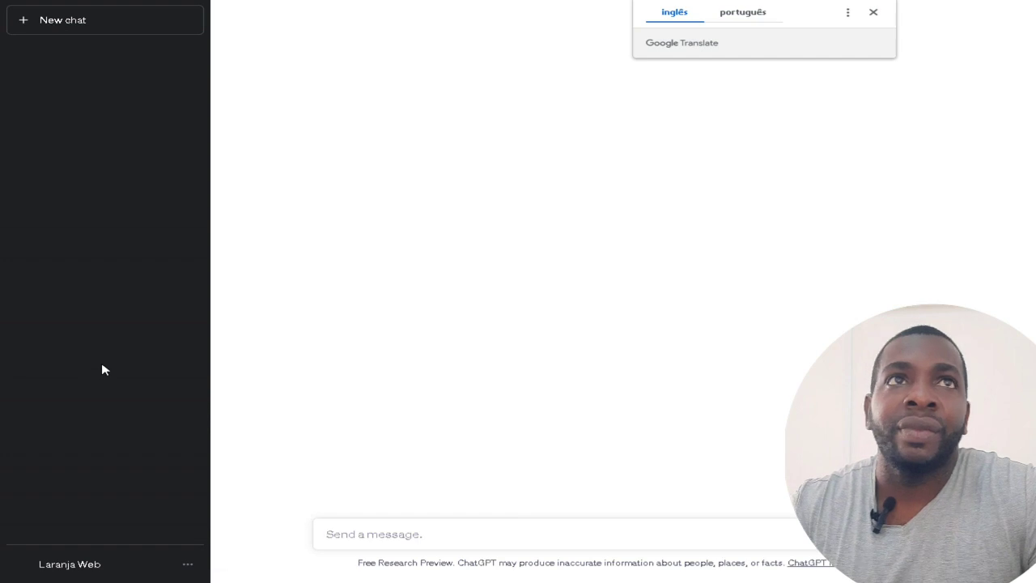
left_click(873, 12)
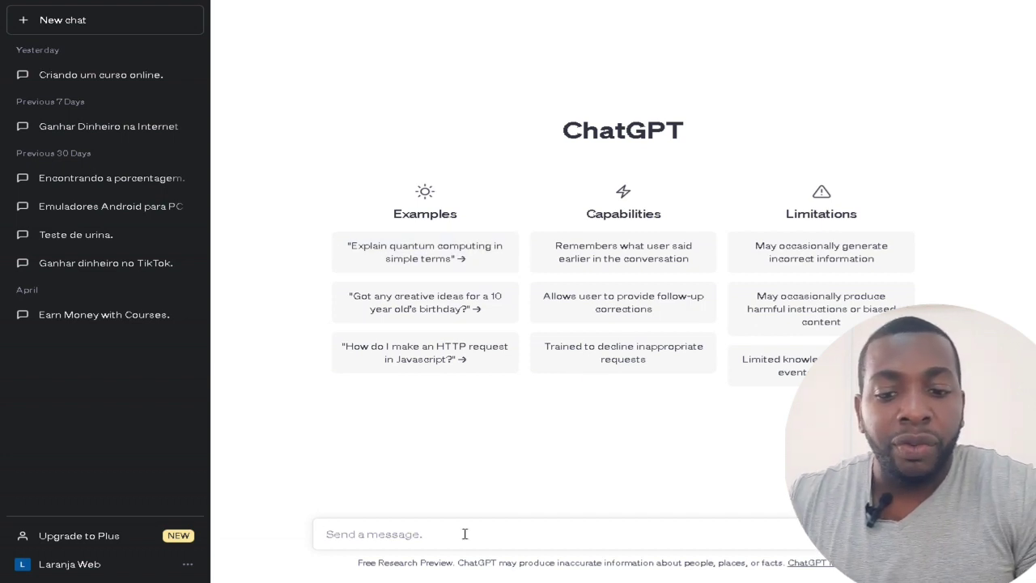
Ask ChatGPT "como fazer bolo de chocolate".
type("como fa")
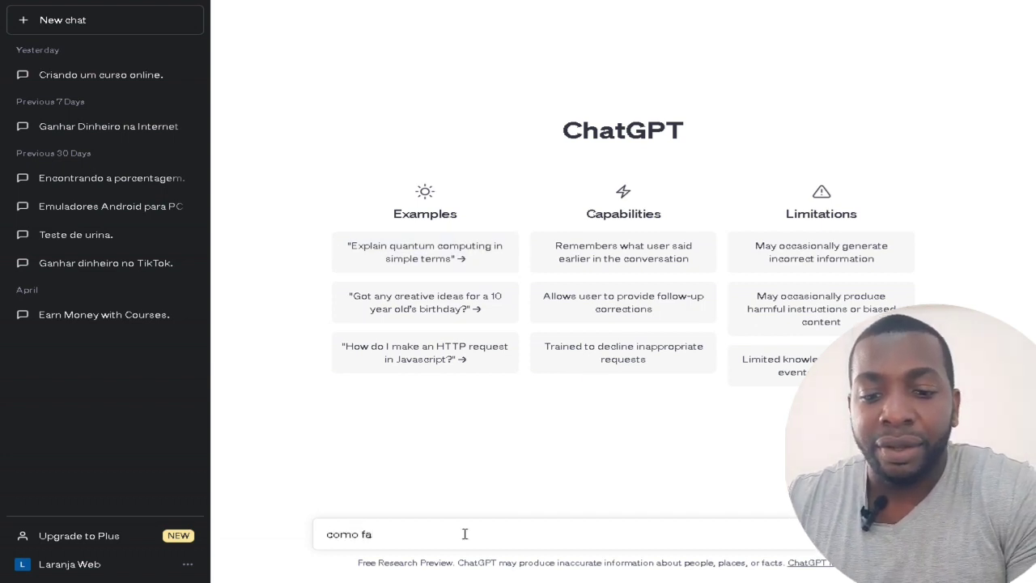
type("zer bolo")
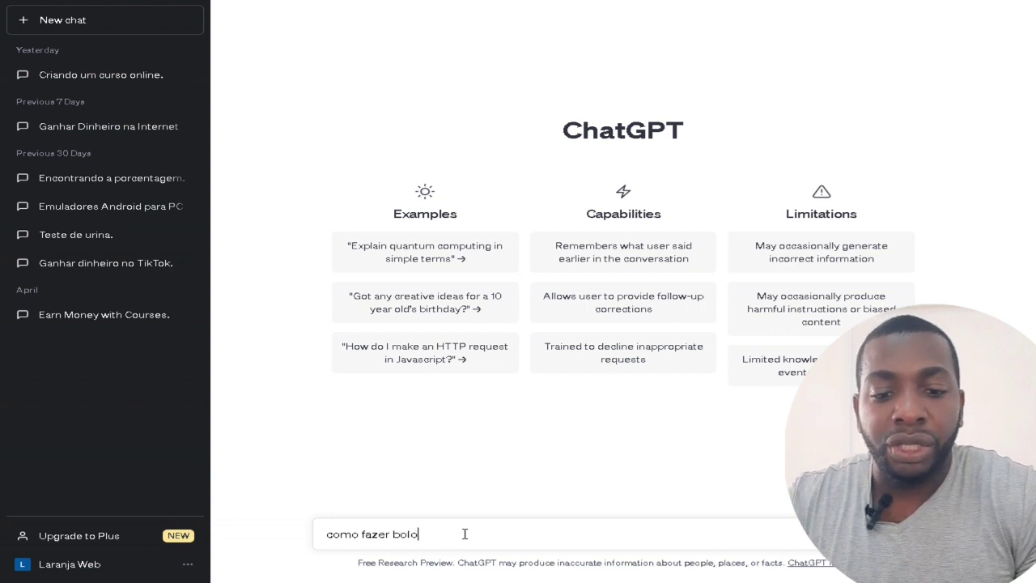
type(" de choc")
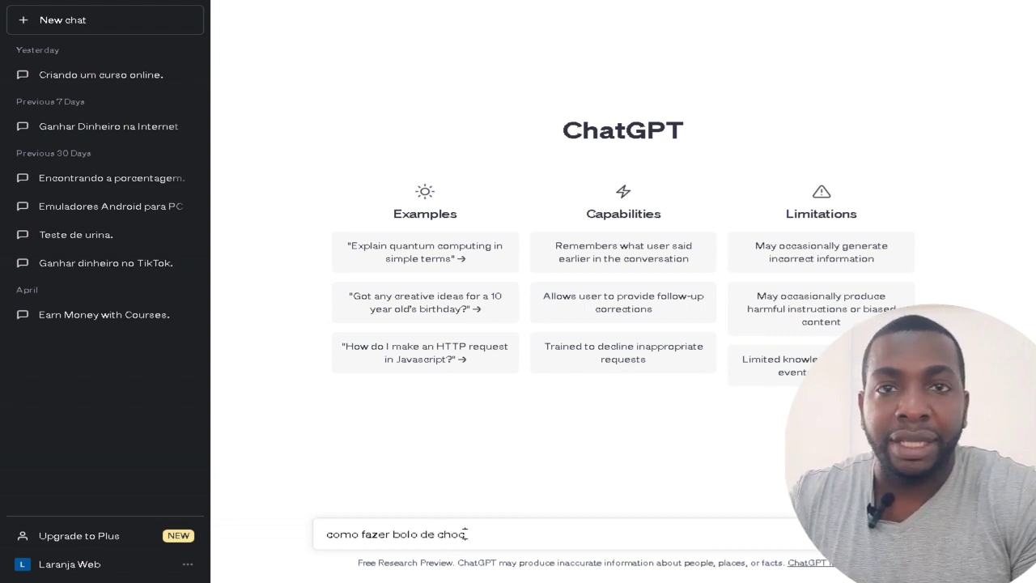
type("olate")
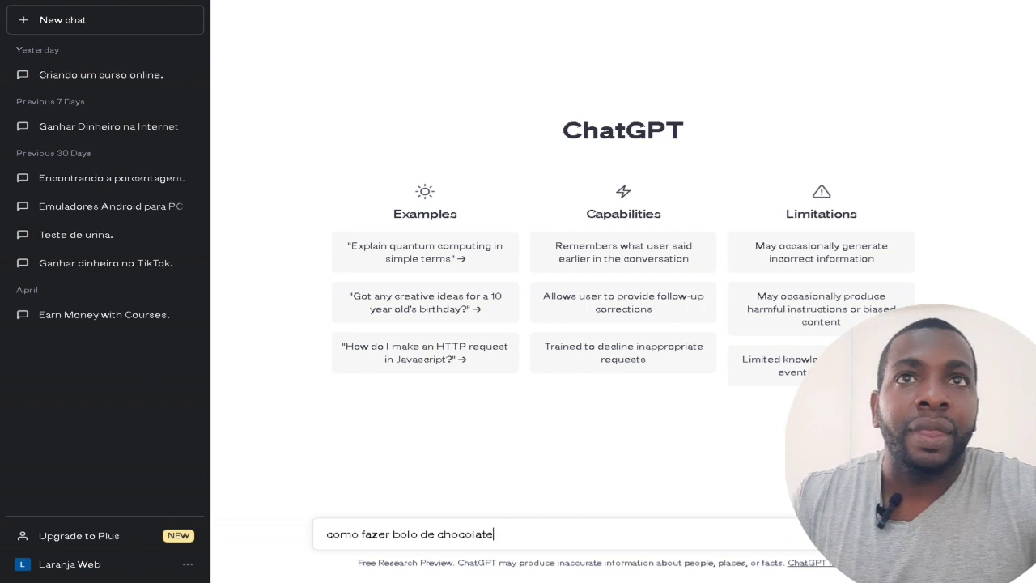
key("Return")
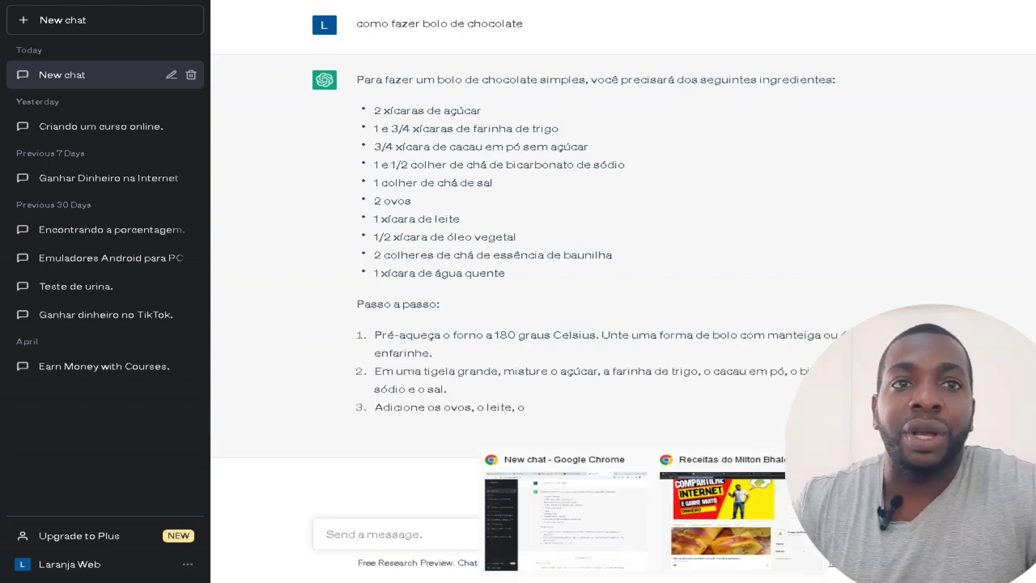
Switch back to the published blog and look through its home page from the banner to the footer.
left_click(692, 534)
scroll(356, 211, "down", 5)
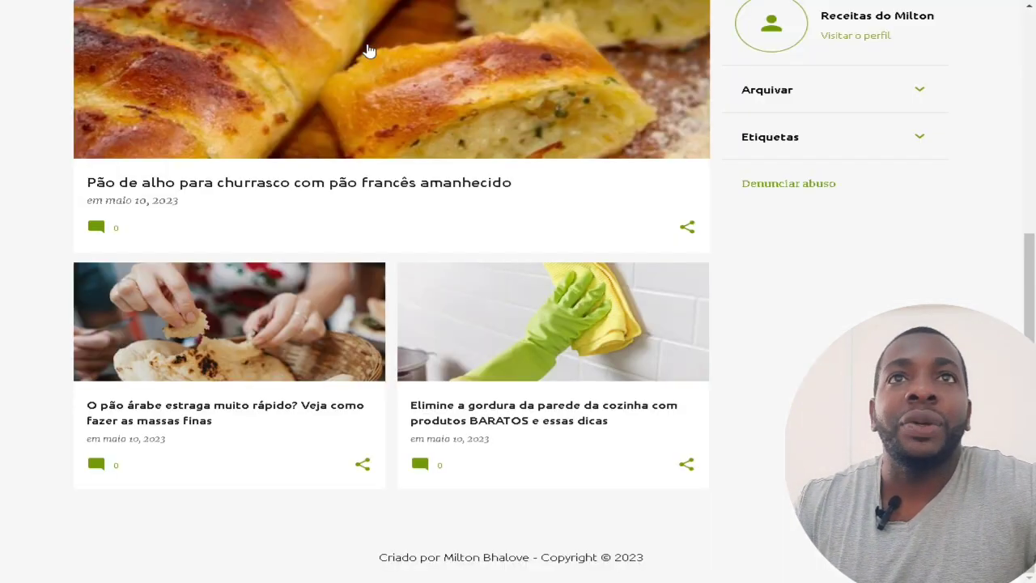
scroll(497, 250, "up", 5)
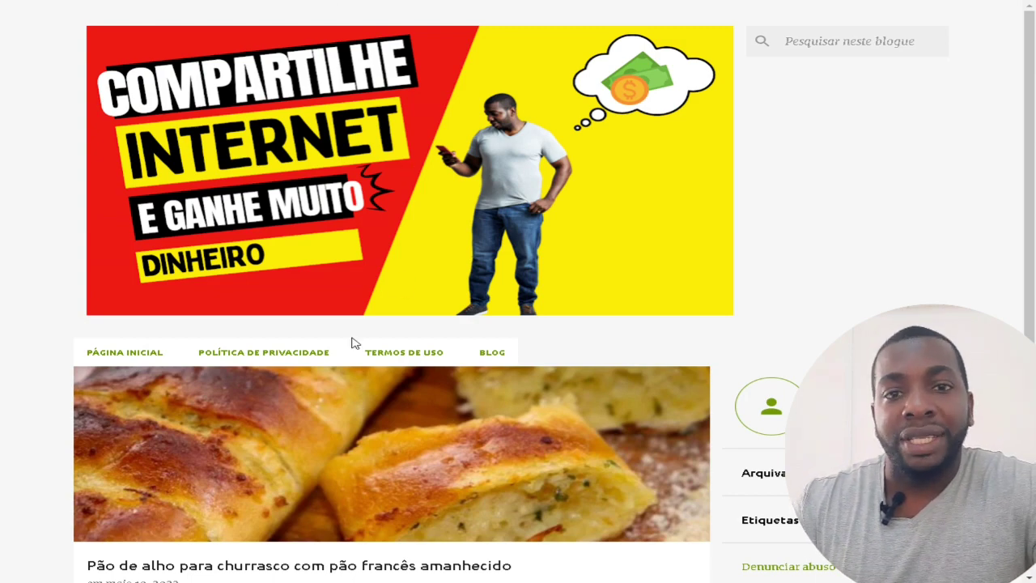
scroll(534, 348, "down", 5)
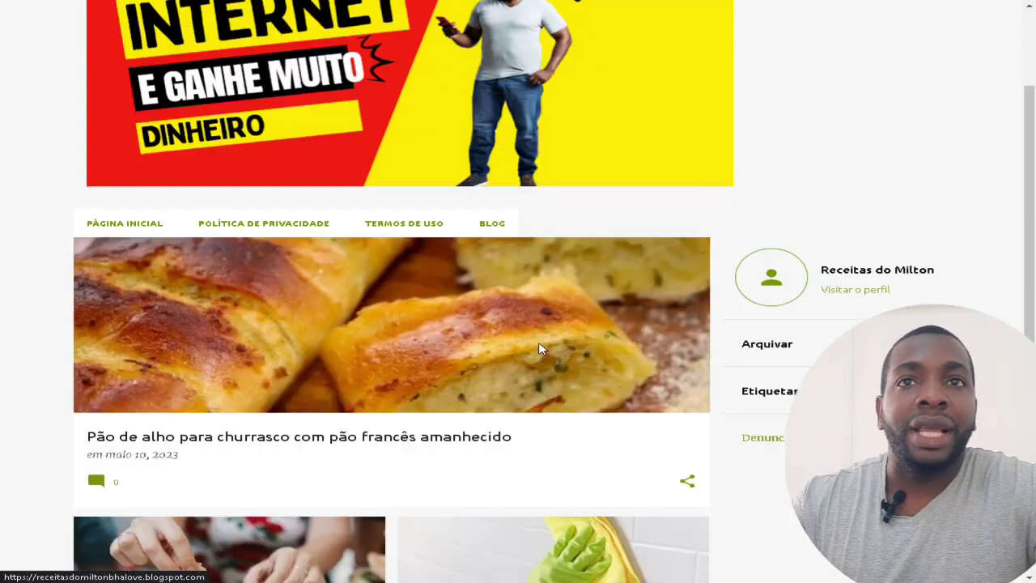